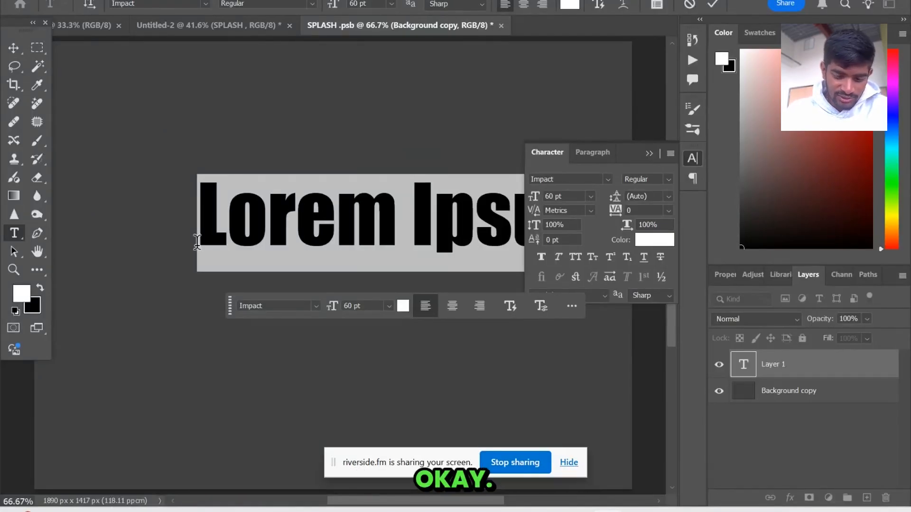
# Replace the placeholder text with GLASS and move the word to the middle of the canvas
pyautogui.write('GLASS')
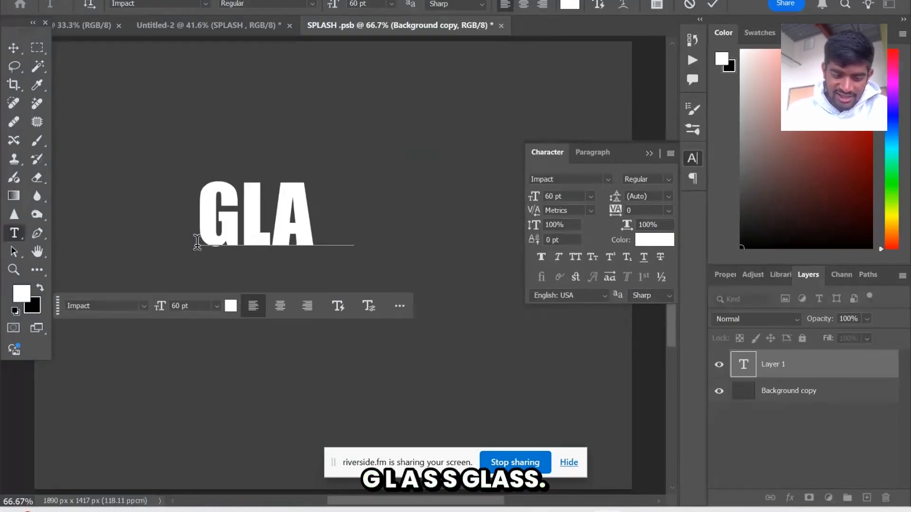
pyautogui.click(14, 51)
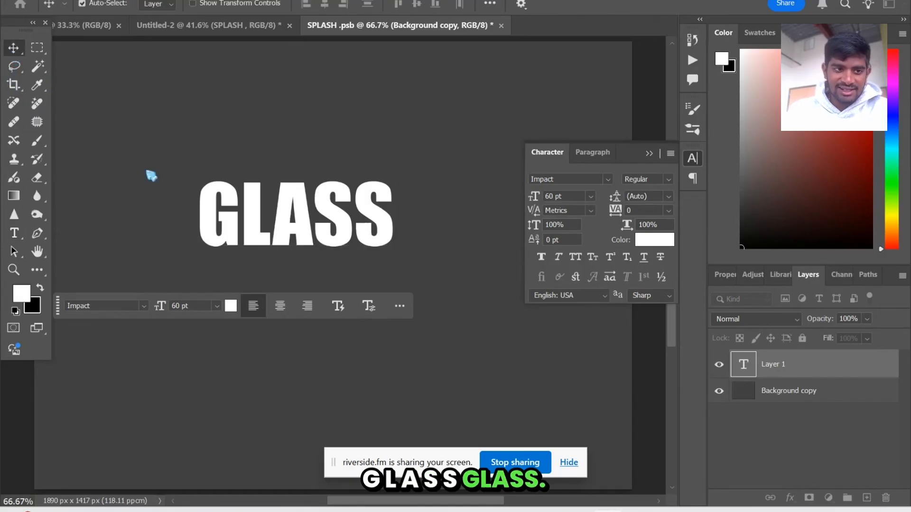
pyautogui.moveTo(306, 236); pyautogui.dragTo(340, 263)
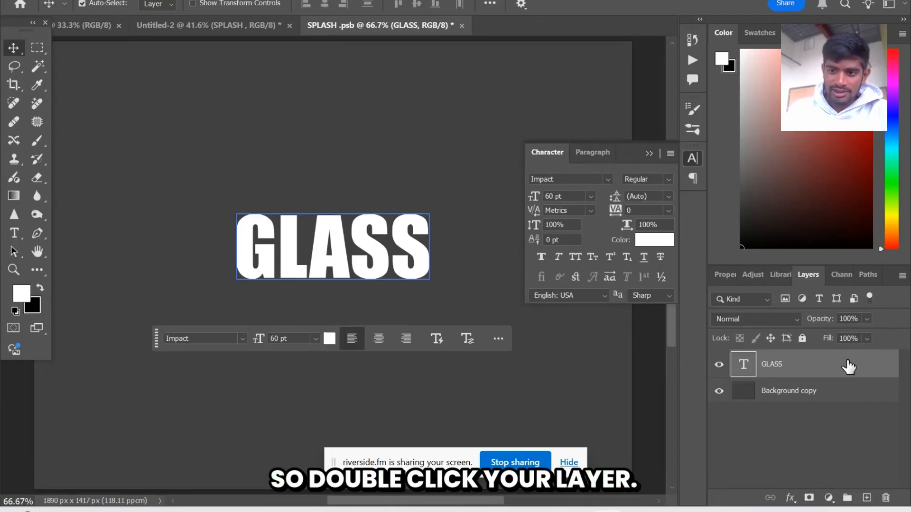
# Open the GLASS layer's style settings and set its fill opacity to 0%
pyautogui.doubleClick(810, 370)
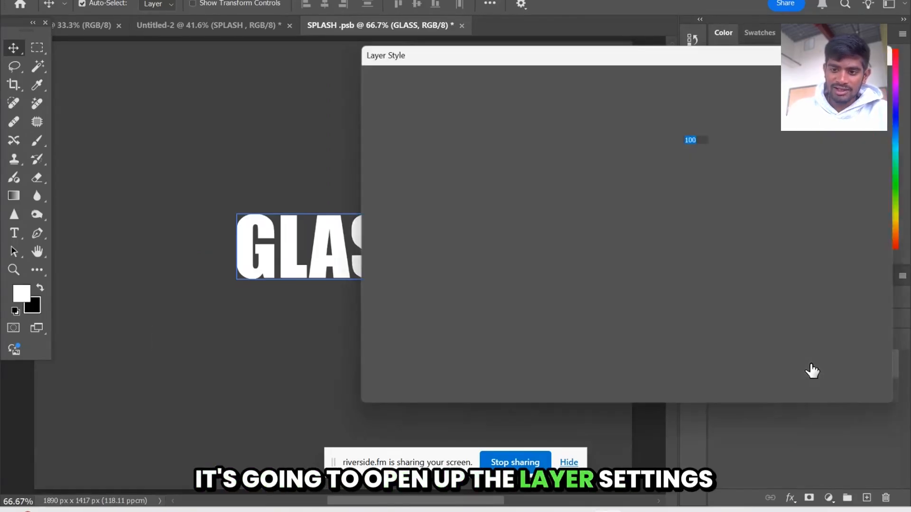
pyautogui.moveTo(618, 46); pyautogui.dragTo(692, 71)
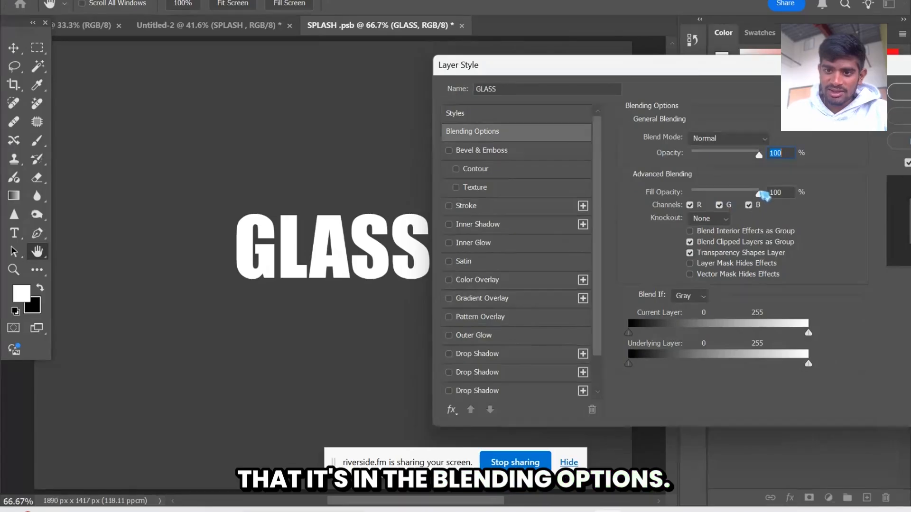
pyautogui.moveTo(759, 194); pyautogui.dragTo(683, 199)
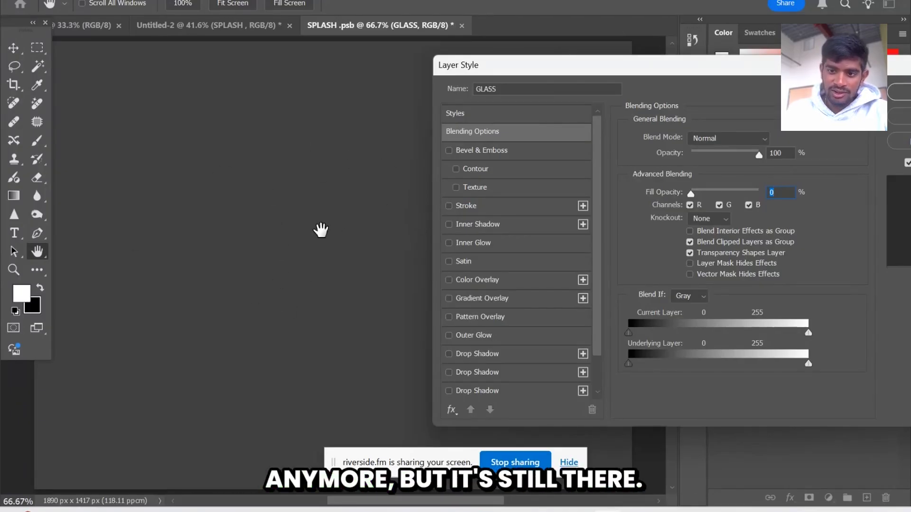
# Add a Pillow Emboss bevel to the GLASS layer with depth 428%, size 35 px and soften 4 px
pyautogui.click(478, 151)
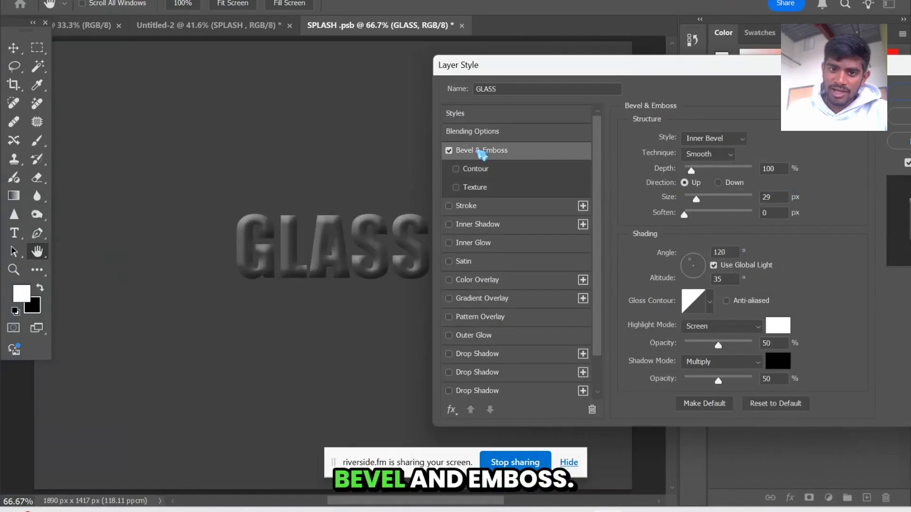
pyautogui.click(726, 138)
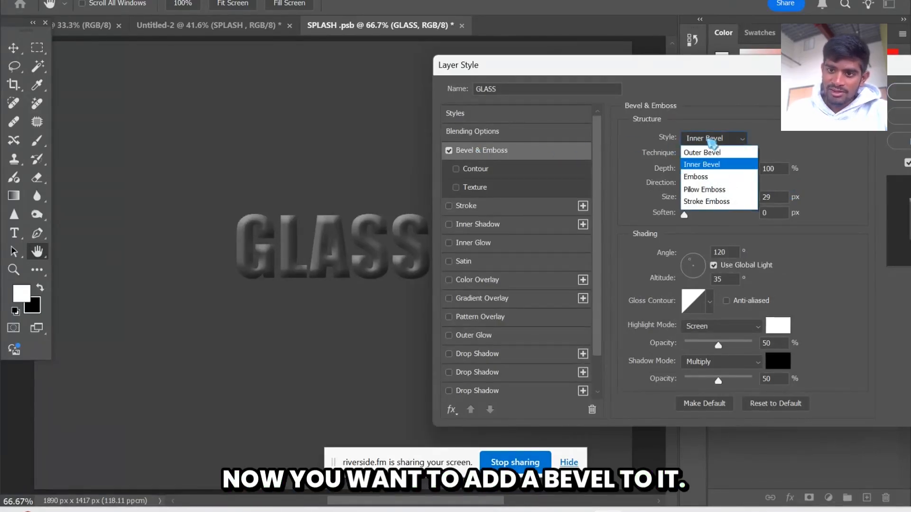
pyautogui.click(709, 190)
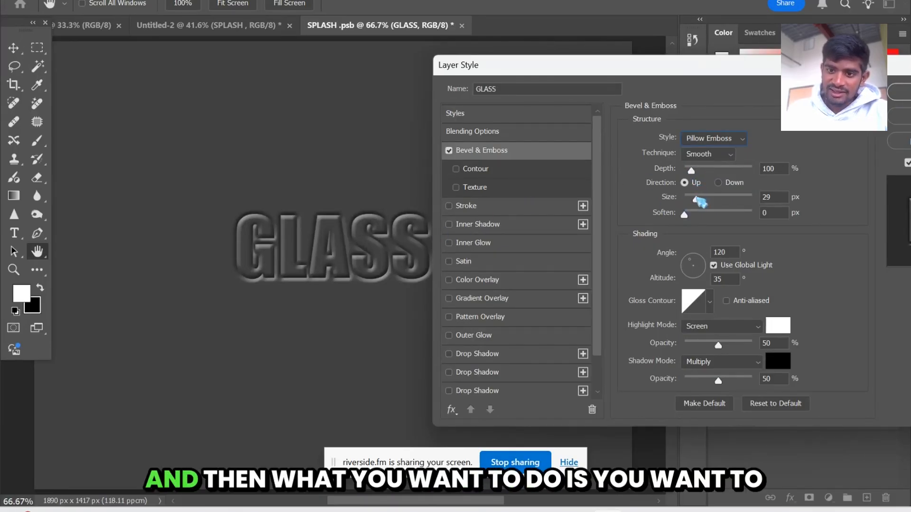
pyautogui.moveTo(690, 172); pyautogui.dragTo(714, 171)
pyautogui.moveTo(697, 205); pyautogui.dragTo(703, 218)
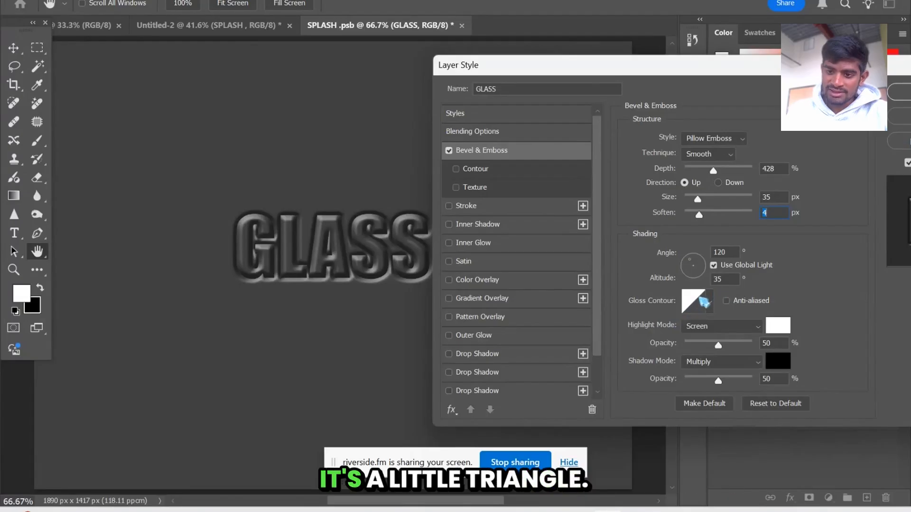
# Set the bevel's gloss contour to the wavy preset with several narrow peaks
pyautogui.click(711, 304)
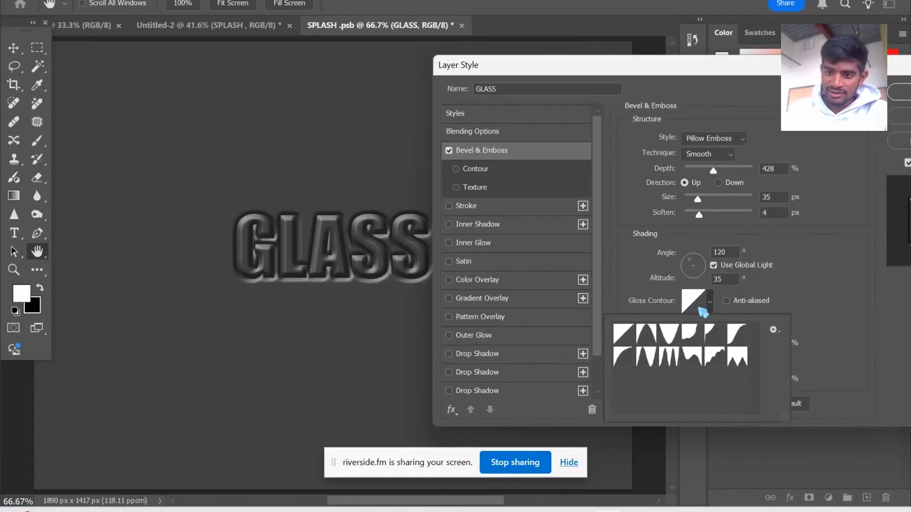
pyautogui.click(667, 361)
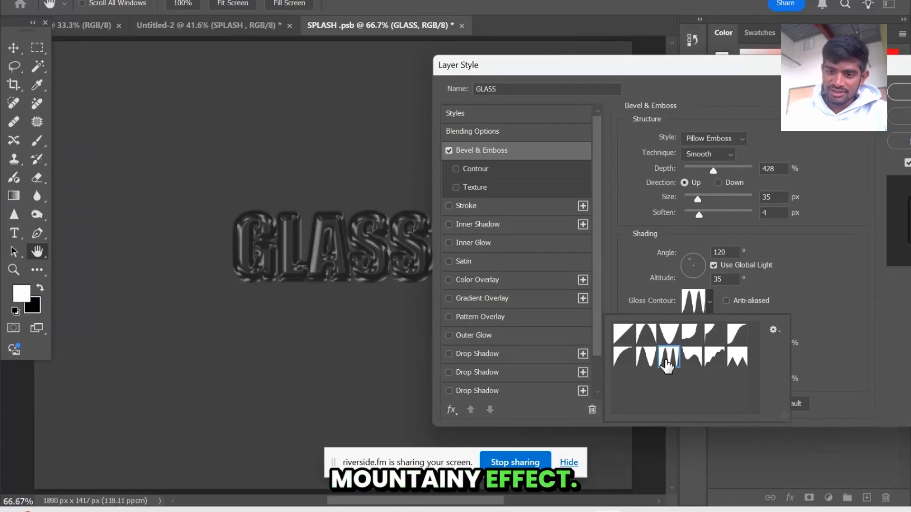
pyautogui.click(373, 300)
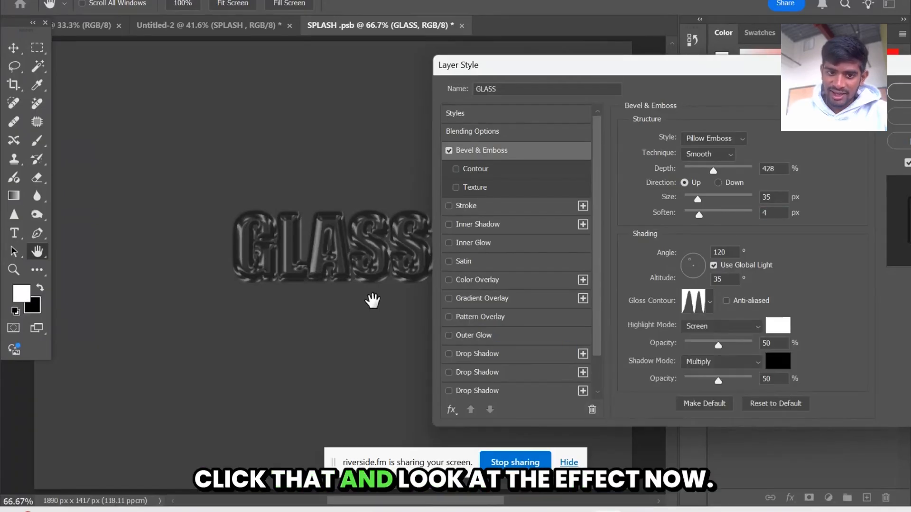
pyautogui.hscroll(-2, 350, 270)
pyautogui.hscroll(3, 351, 272)
pyautogui.hscroll(2, 351, 272)
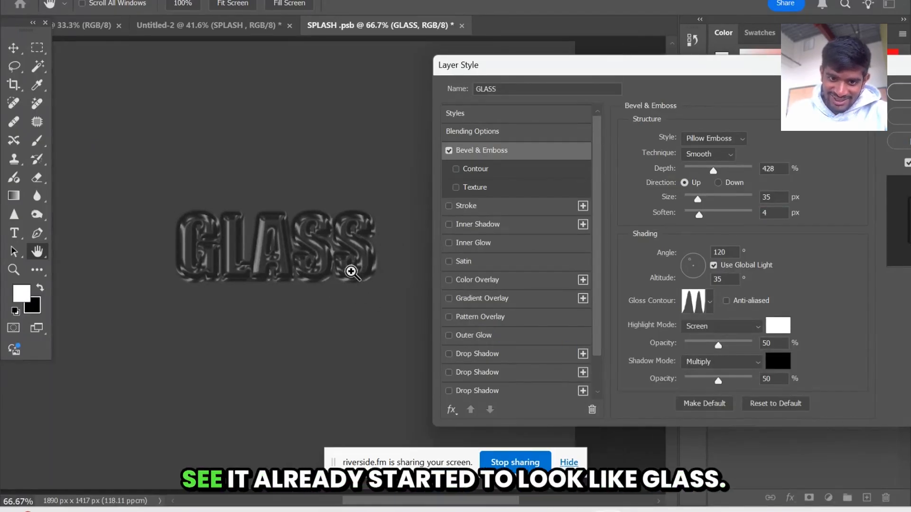
# Set the bevel's highlight mode to Linear Dodge (Add) at 79% opacity and its shadow opacity to 54%
pyautogui.click(717, 333)
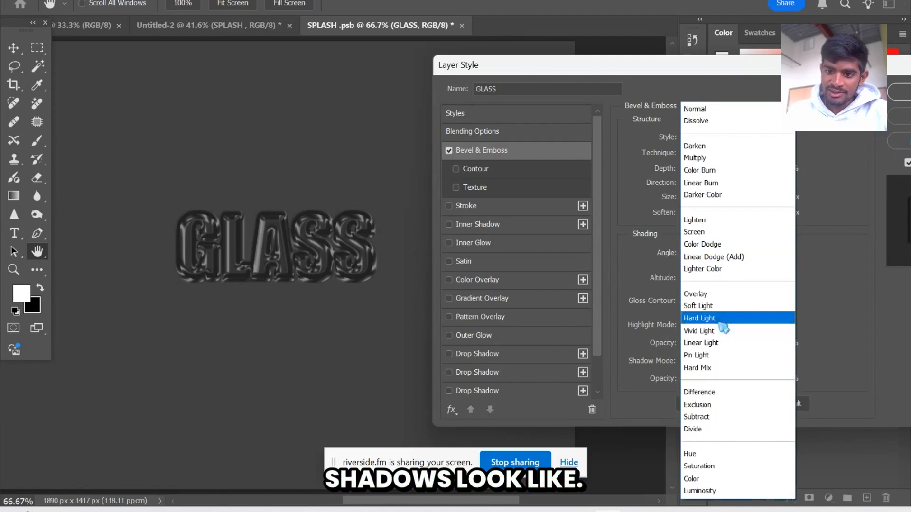
pyautogui.click(715, 256)
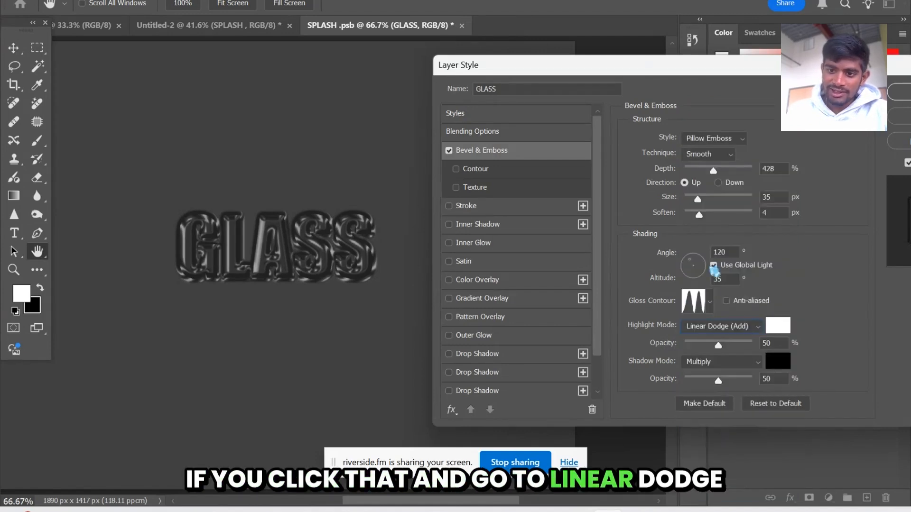
pyautogui.moveTo(717, 344); pyautogui.dragTo(740, 359)
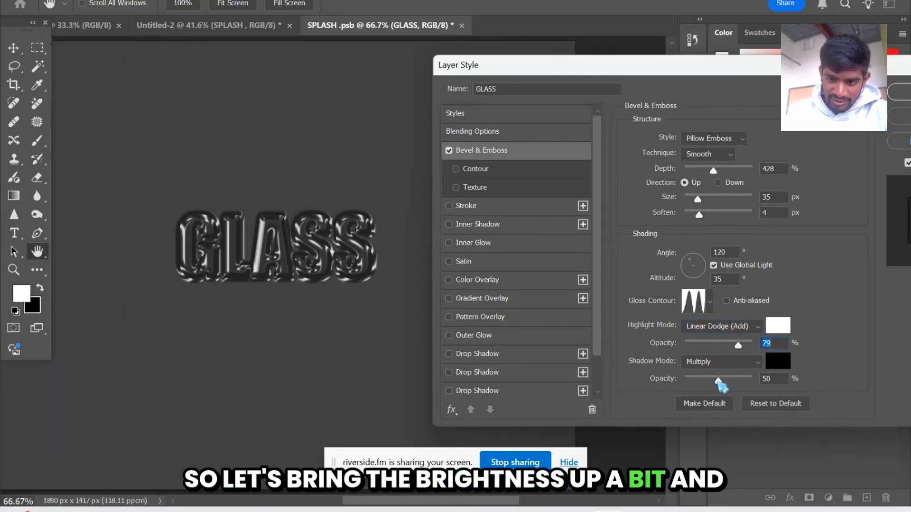
pyautogui.moveTo(718, 380)
pyautogui.mouseDown()
pyautogui.moveTo(690, 380)
pyautogui.moveTo(728, 387)
pyautogui.moveTo(716, 388)
pyautogui.mouseUp()
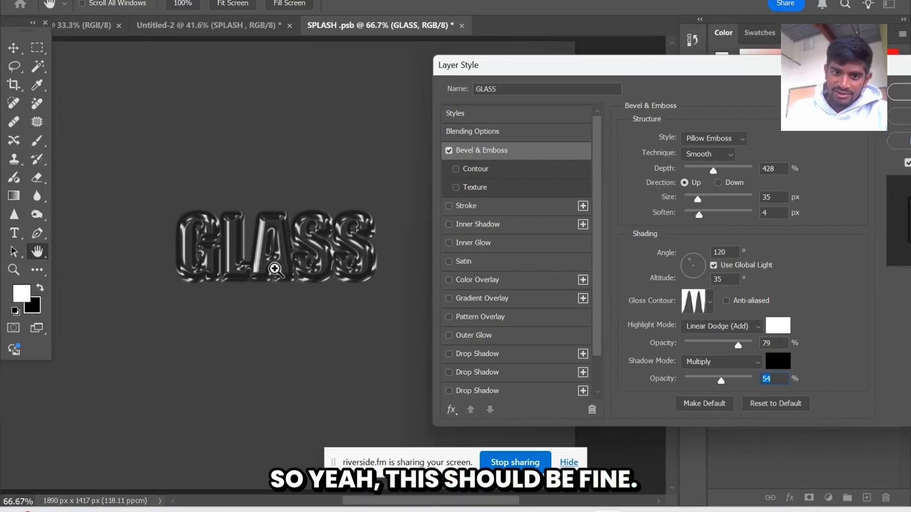
# Refine the bevel with depth 178%, soften 0 px and highlight opacity 55%
pyautogui.moveTo(712, 170); pyautogui.dragTo(697, 172)
pyautogui.moveTo(705, 218); pyautogui.dragTo(368, 339)
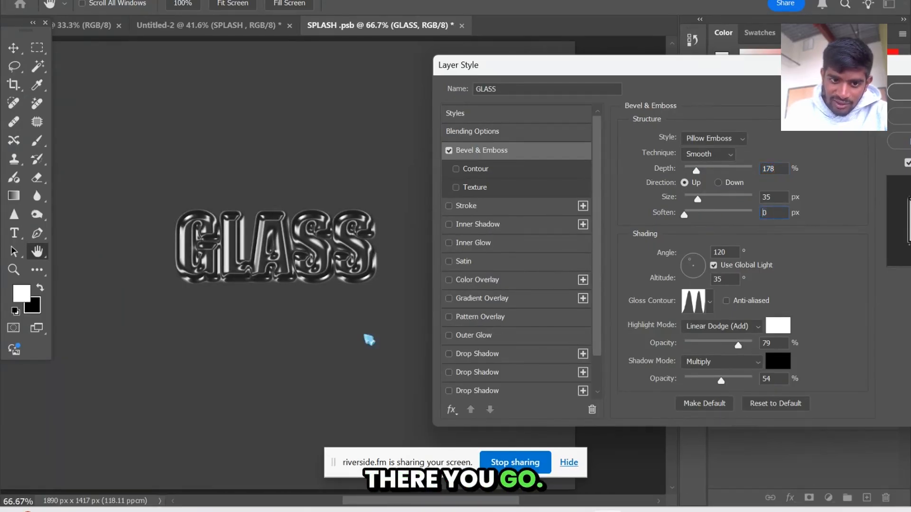
pyautogui.moveTo(741, 346); pyautogui.dragTo(724, 347)
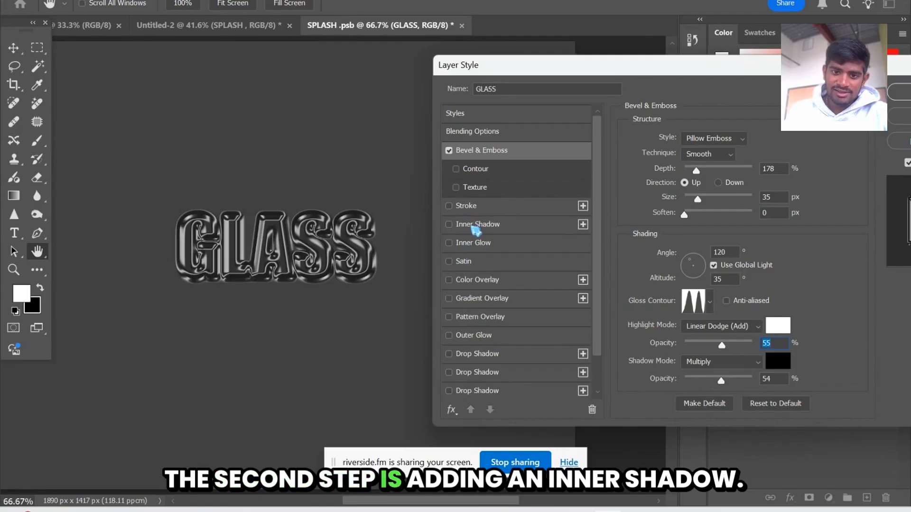
# Add a white inner shadow to the GLASS layer and set its blend mode to Screen
pyautogui.click(475, 226)
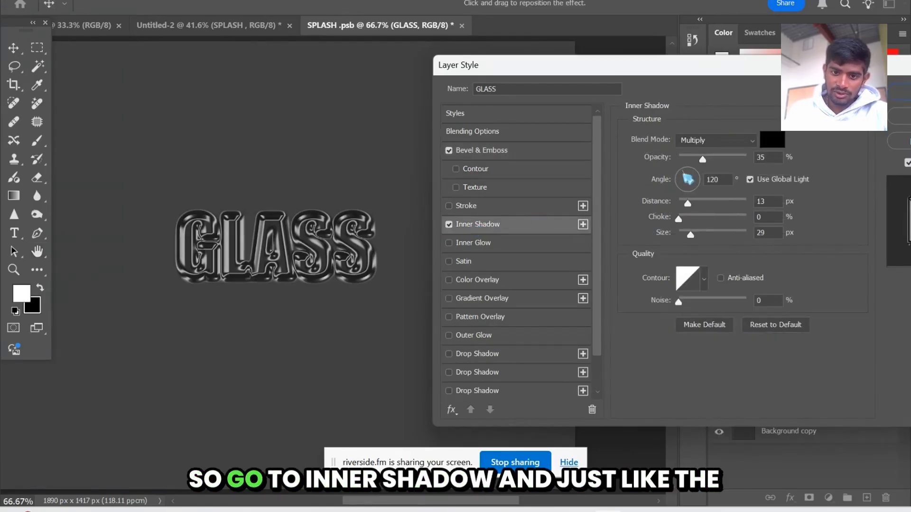
pyautogui.click(773, 142)
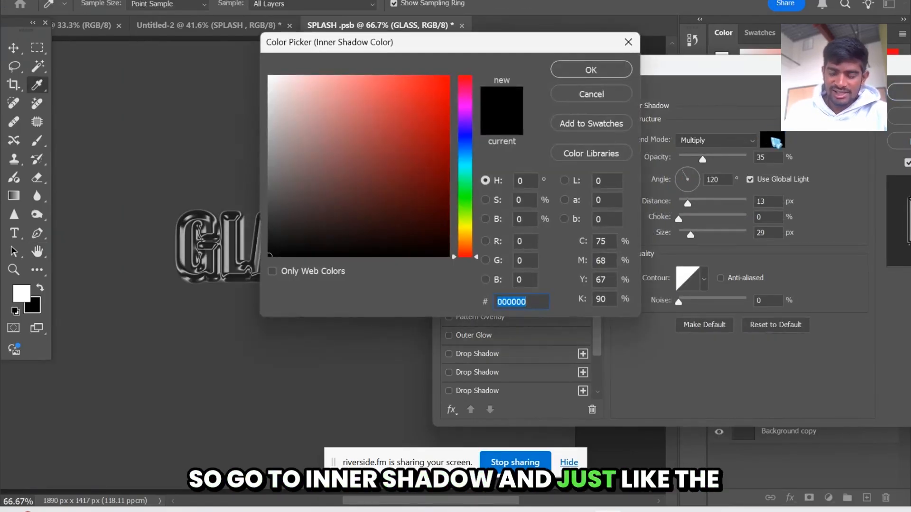
pyautogui.moveTo(423, 138)
pyautogui.mouseDown()
pyautogui.moveTo(343, 128)
pyautogui.moveTo(245, 71)
pyautogui.mouseUp()
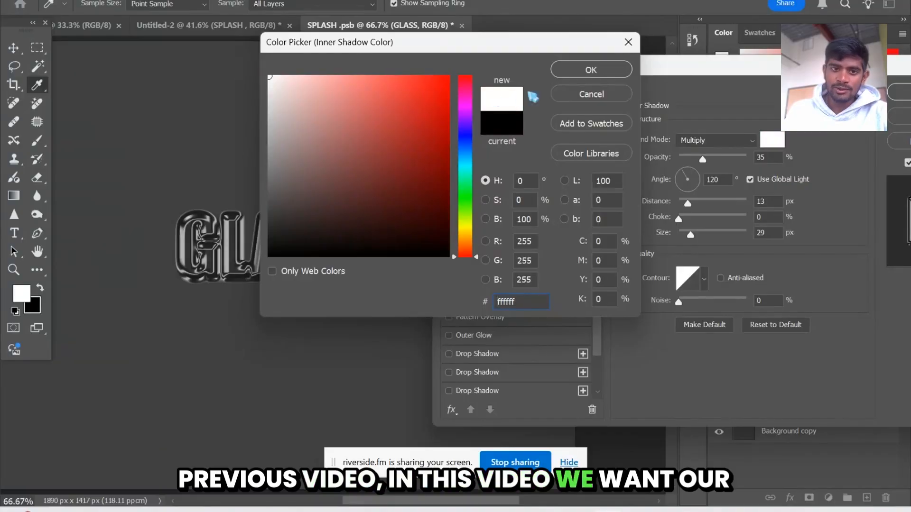
pyautogui.click(587, 70)
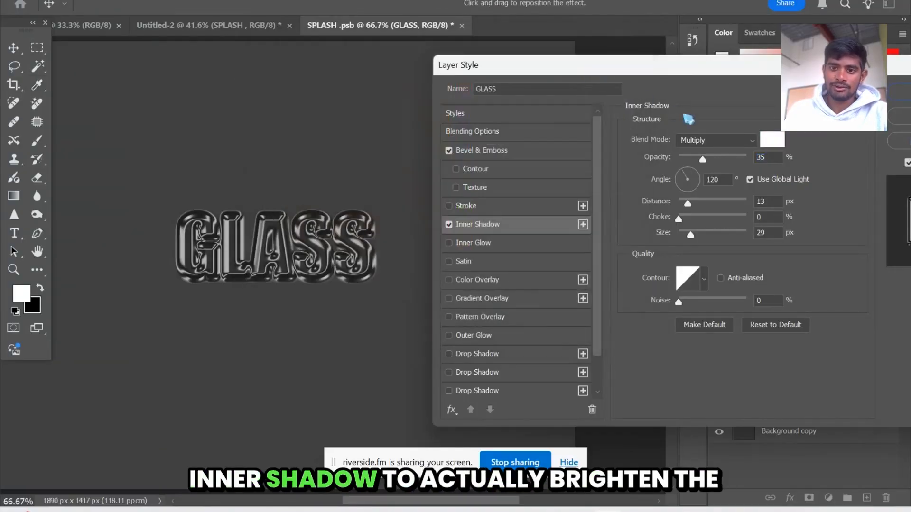
pyautogui.click(728, 141)
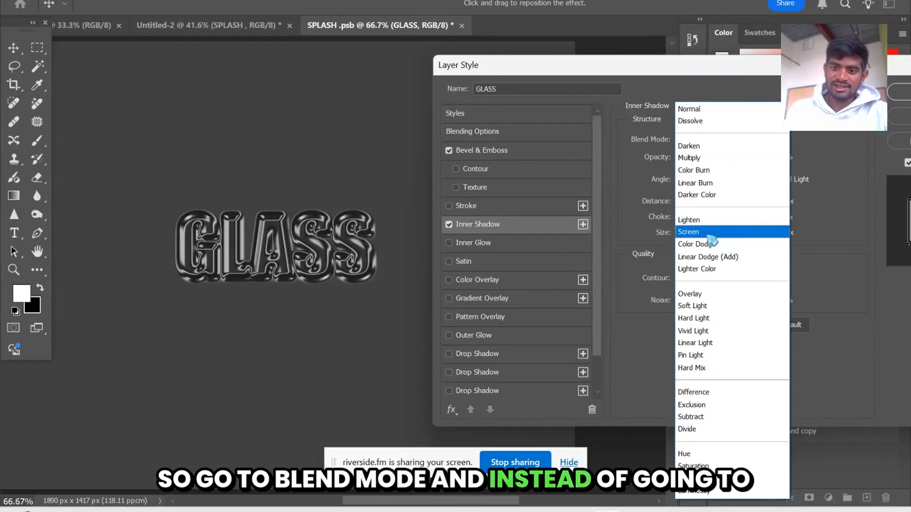
pyautogui.click(683, 232)
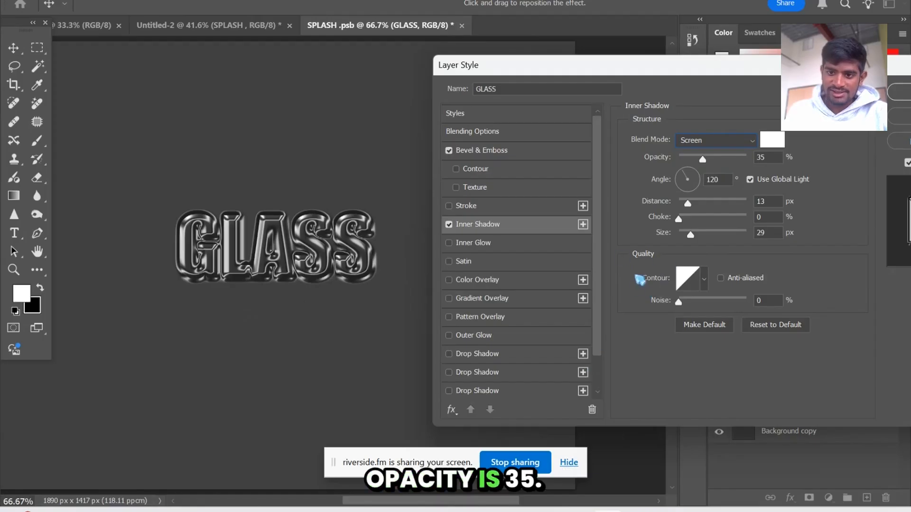
# Set the inner shadow's contour to the inverted arch preset
pyautogui.click(689, 279)
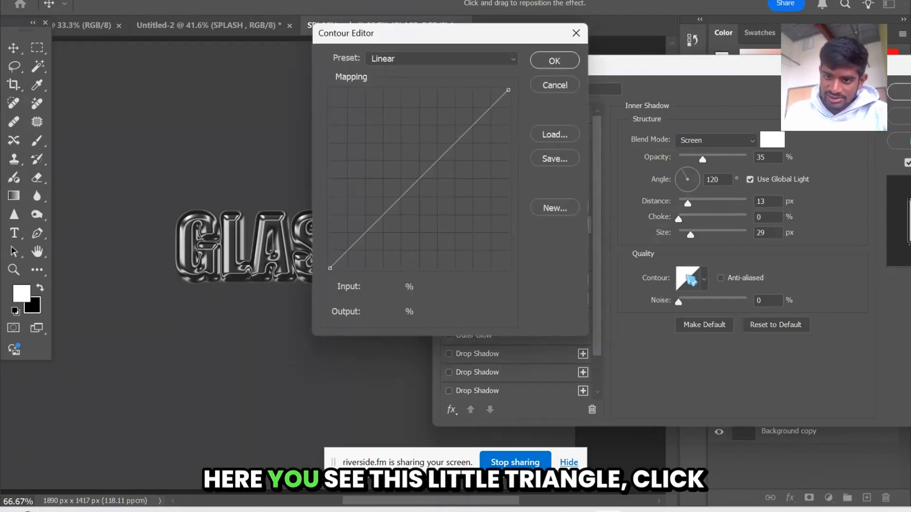
pyautogui.click(567, 85)
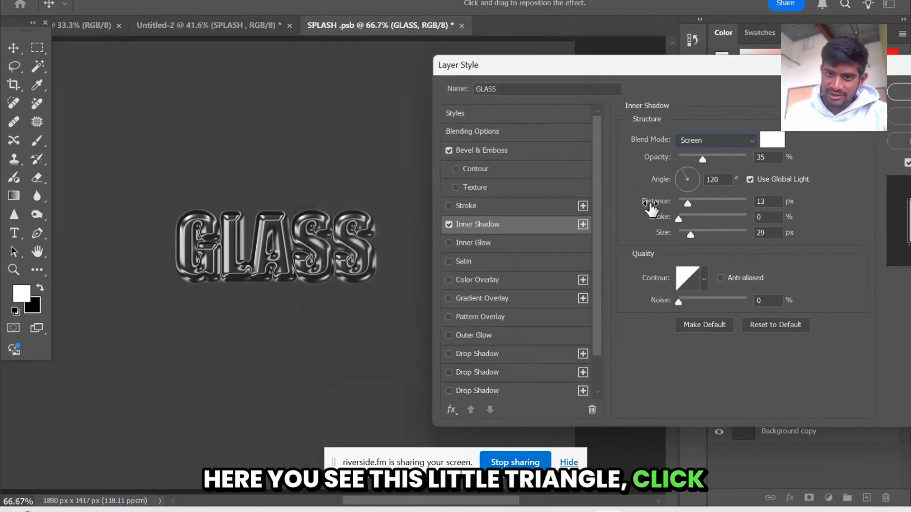
pyautogui.click(704, 278)
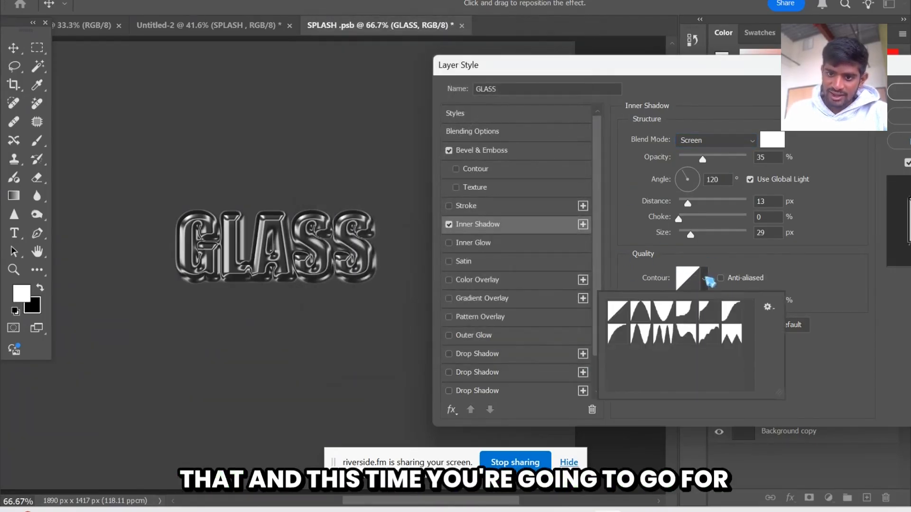
pyautogui.click(663, 316)
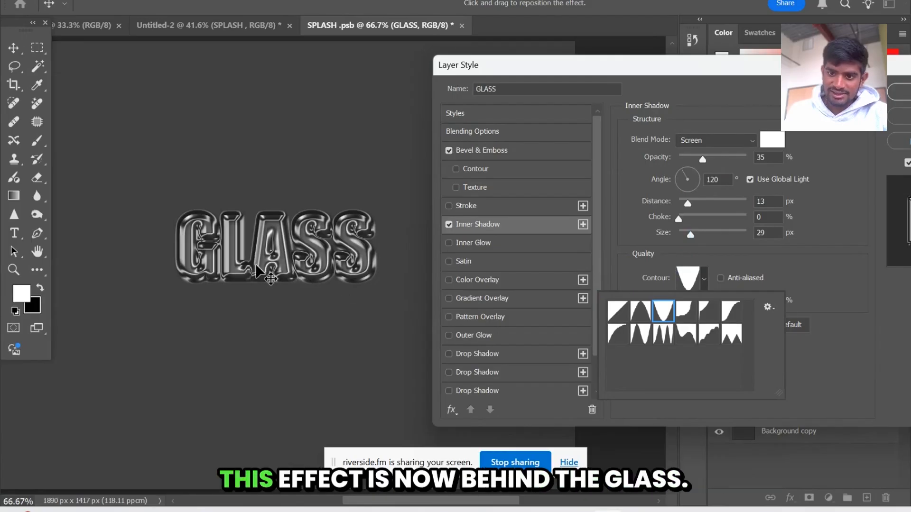
# Try the other contour presets on the inner shadow and return to the inverted arch
pyautogui.click(641, 311)
pyautogui.click(684, 312)
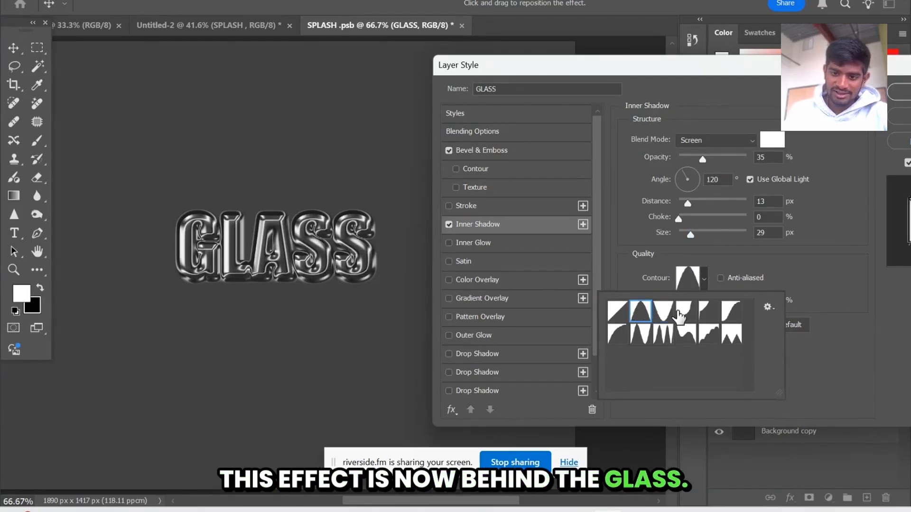
pyautogui.click(706, 311)
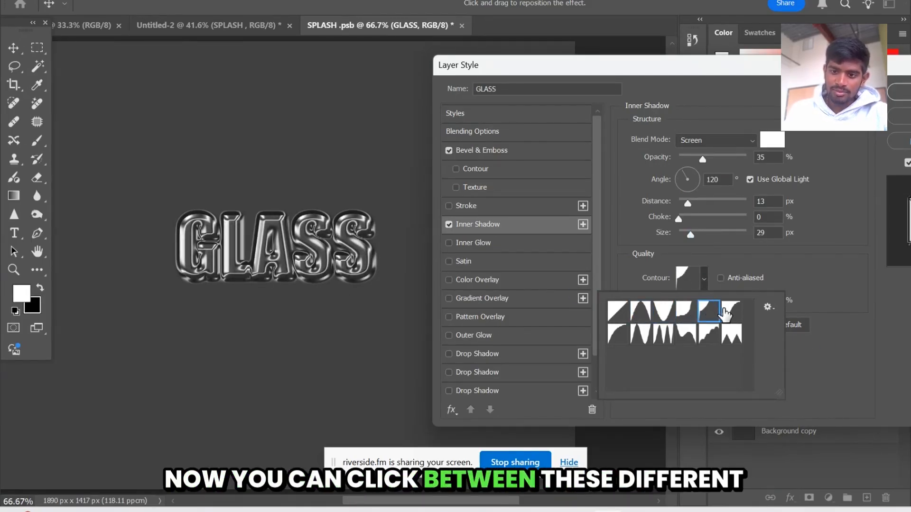
pyautogui.click(731, 311)
pyautogui.click(731, 334)
pyautogui.click(708, 337)
pyautogui.click(685, 338)
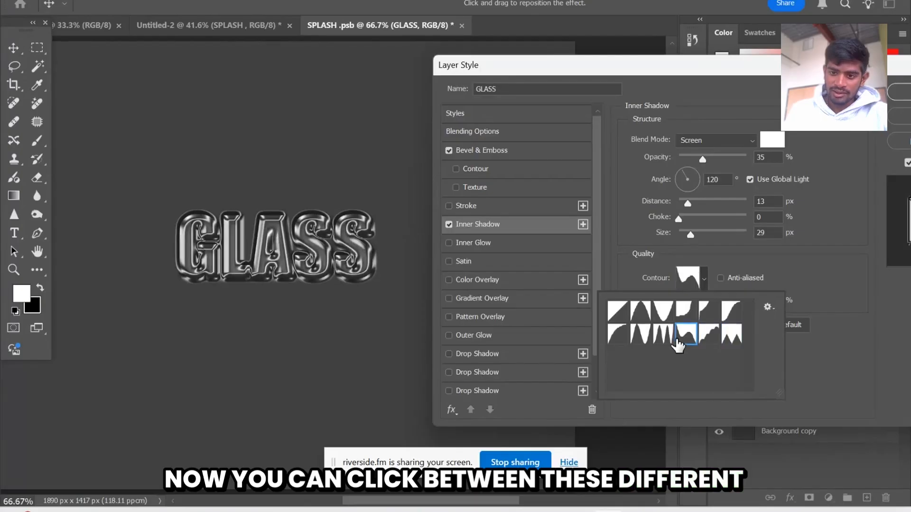
pyautogui.click(663, 338)
pyautogui.click(642, 338)
pyautogui.click(617, 335)
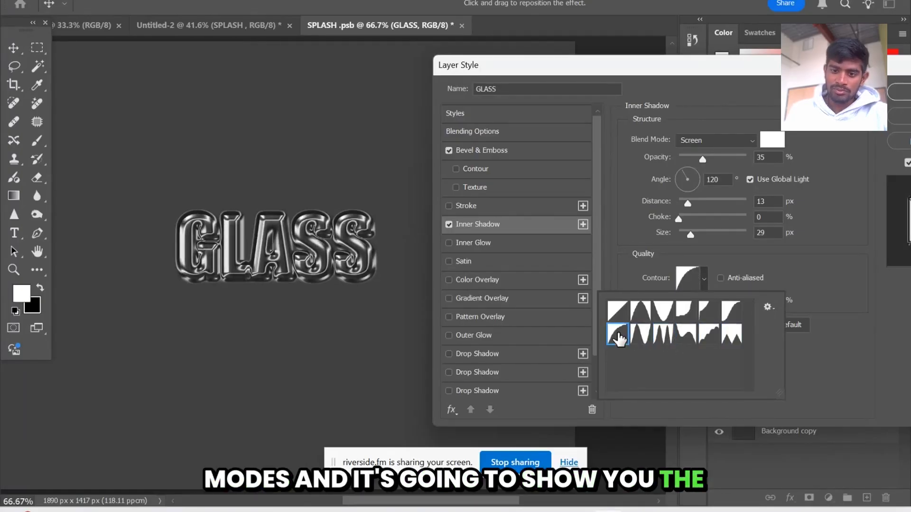
pyautogui.click(664, 311)
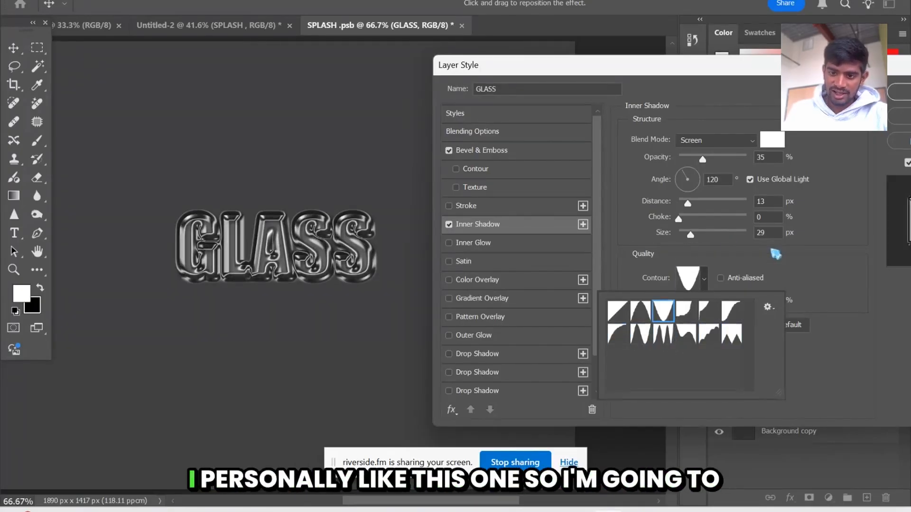
# Lower the opacity of the GLASS layer's inner shadow to 18%
pyautogui.click(680, 253)
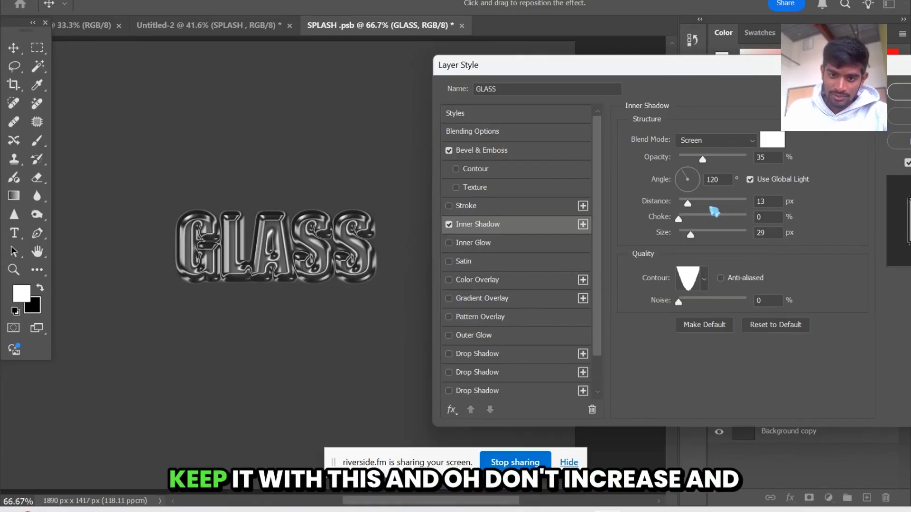
pyautogui.moveTo(680, 303); pyautogui.dragTo(651, 323)
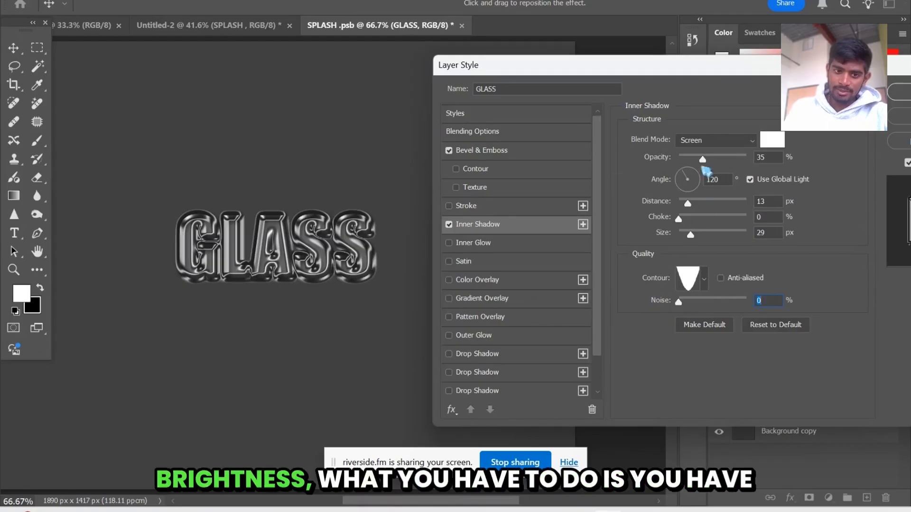
pyautogui.moveTo(701, 161)
pyautogui.mouseDown()
pyautogui.moveTo(684, 161)
pyautogui.moveTo(735, 164)
pyautogui.moveTo(692, 162)
pyautogui.mouseUp()
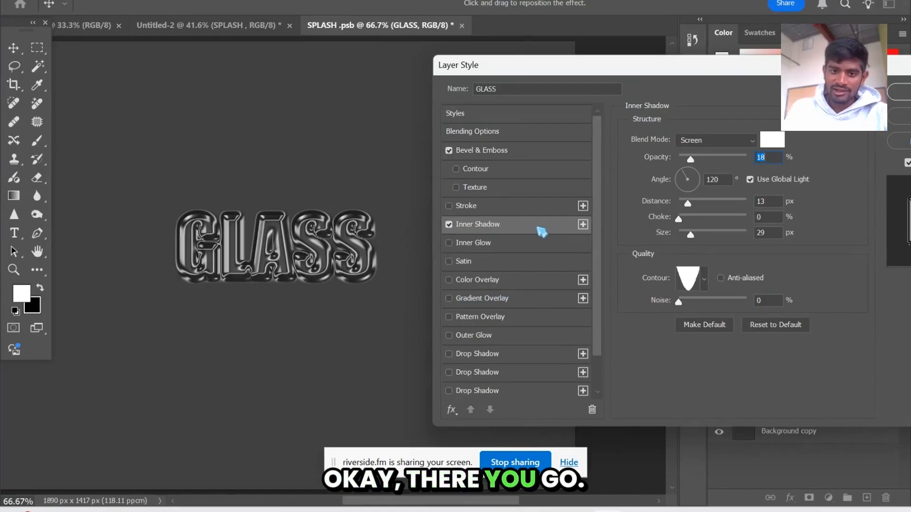
# Add a black Multiply drop shadow at 32% opacity to the GLASS layer and apply the layer style
pyautogui.click(449, 353)
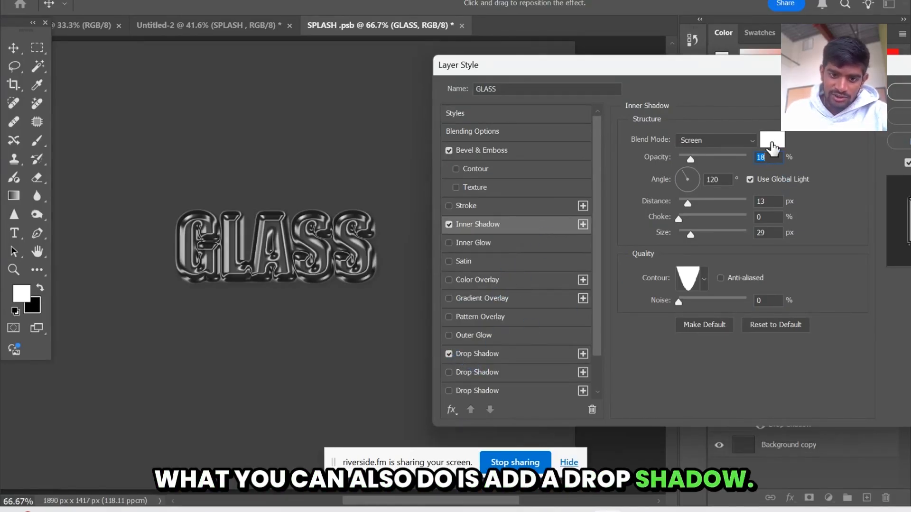
pyautogui.click(508, 357)
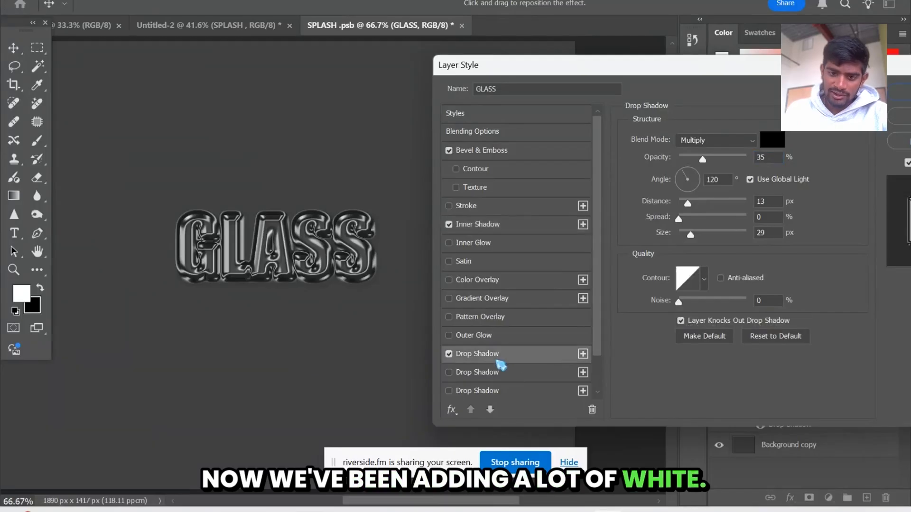
pyautogui.click(728, 142)
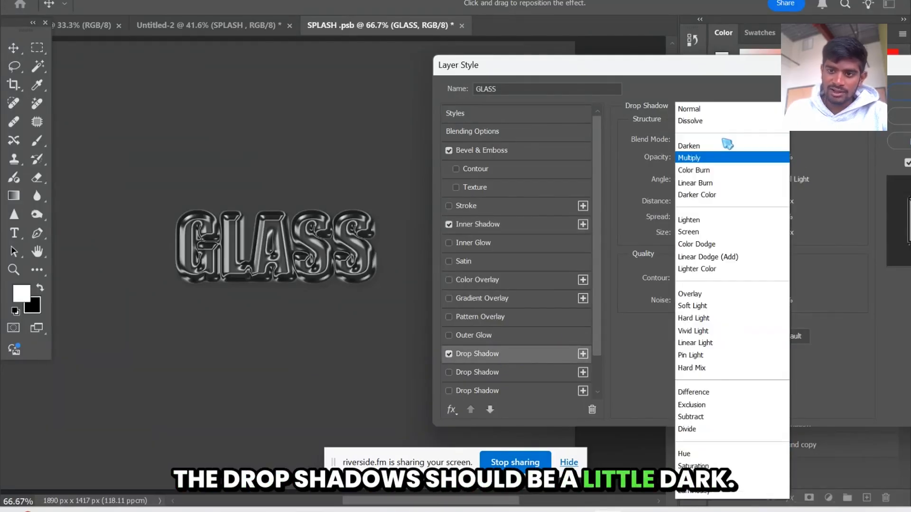
pyautogui.click(719, 155)
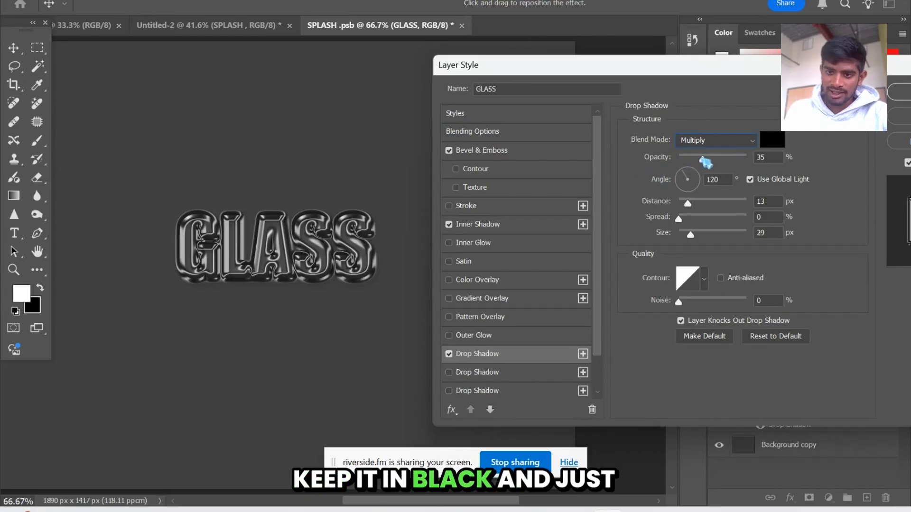
pyautogui.moveTo(698, 161)
pyautogui.mouseDown()
pyautogui.moveTo(726, 166)
pyautogui.moveTo(699, 158)
pyautogui.mouseUp()
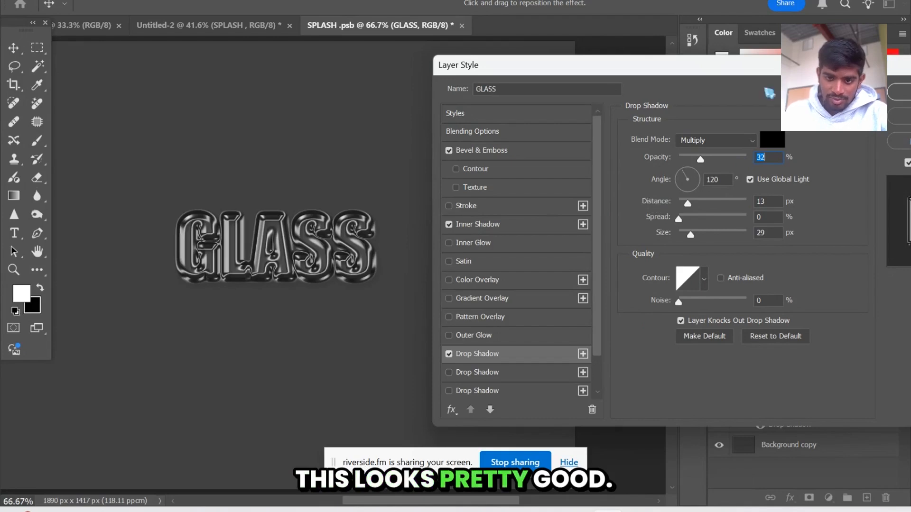
pyautogui.moveTo(903, 69); pyautogui.dragTo(681, 97)
pyautogui.click(695, 122)
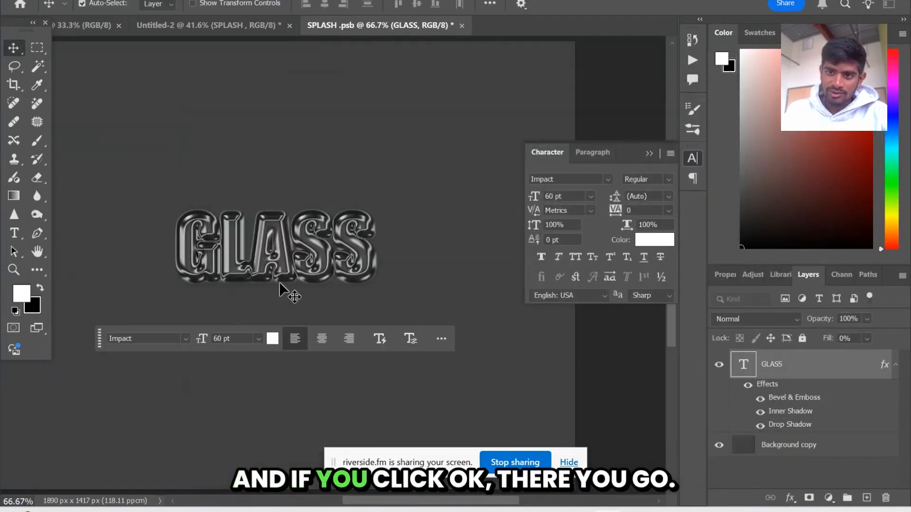
# Set the foreground colour to pure red (ff0000) and fill the Background copy layer with it using the Paint Bucket
pyautogui.click(280, 285)
pyautogui.hscroll(-3, 280, 285)
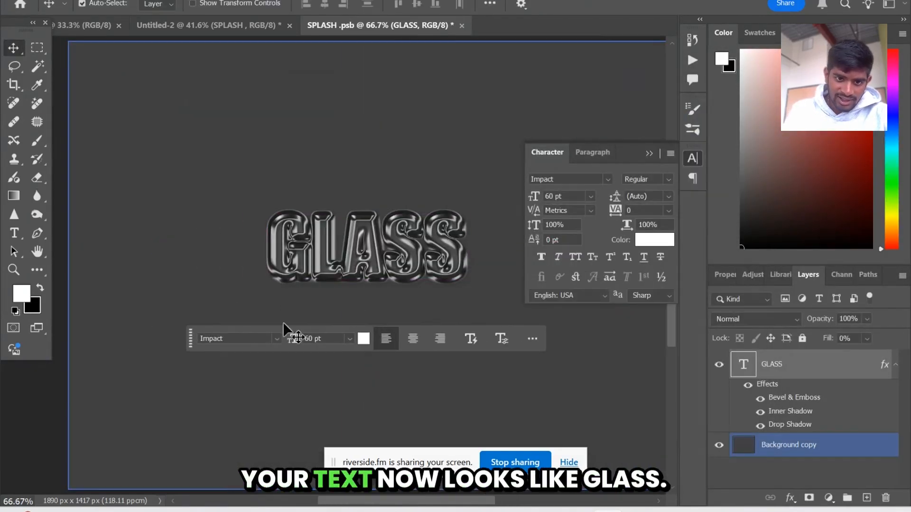
pyautogui.click(41, 288)
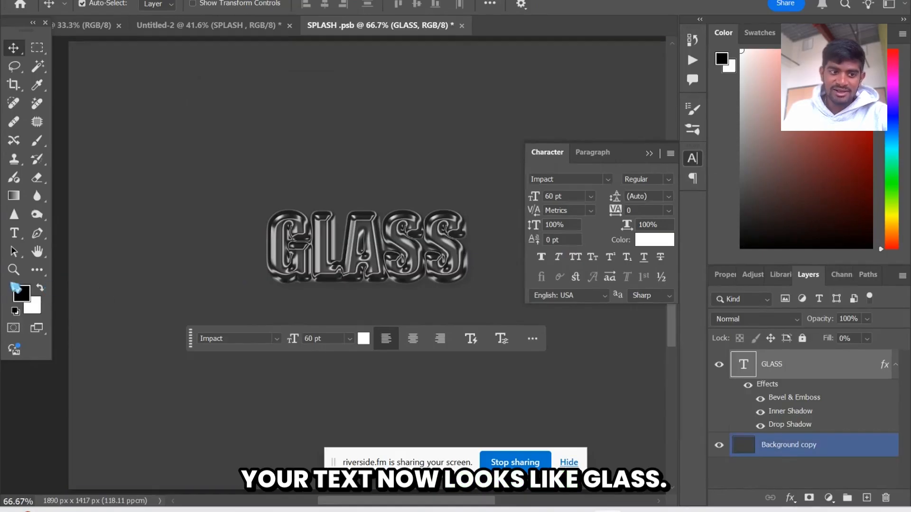
pyautogui.click(22, 293)
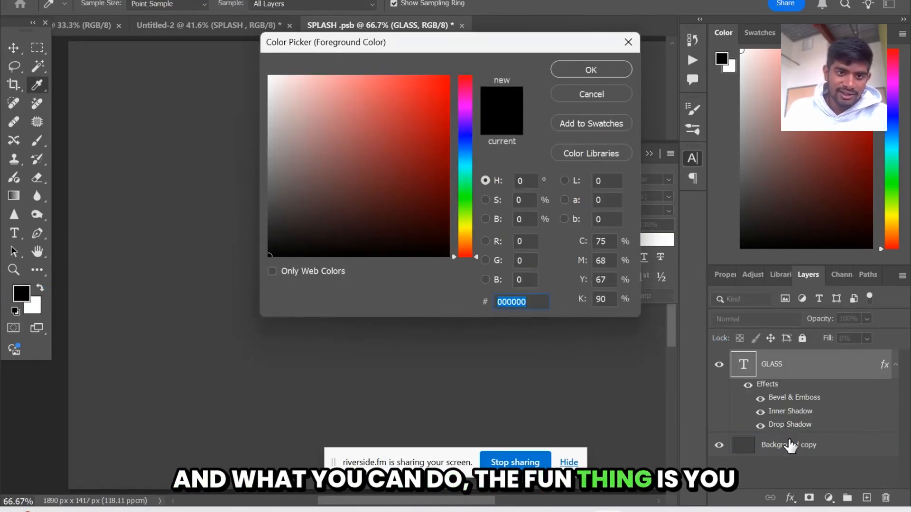
pyautogui.click(439, 108)
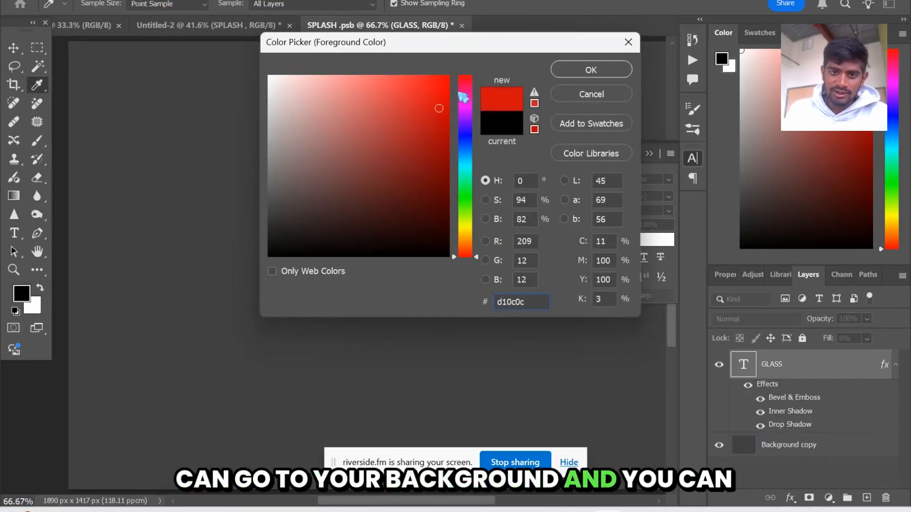
pyautogui.moveTo(445, 91); pyautogui.dragTo(529, 26)
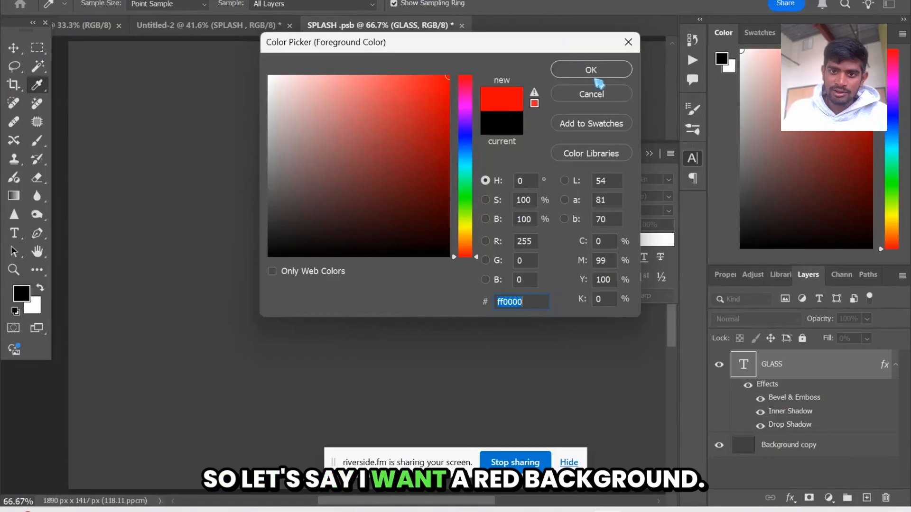
pyautogui.click(596, 72)
pyautogui.click(793, 454)
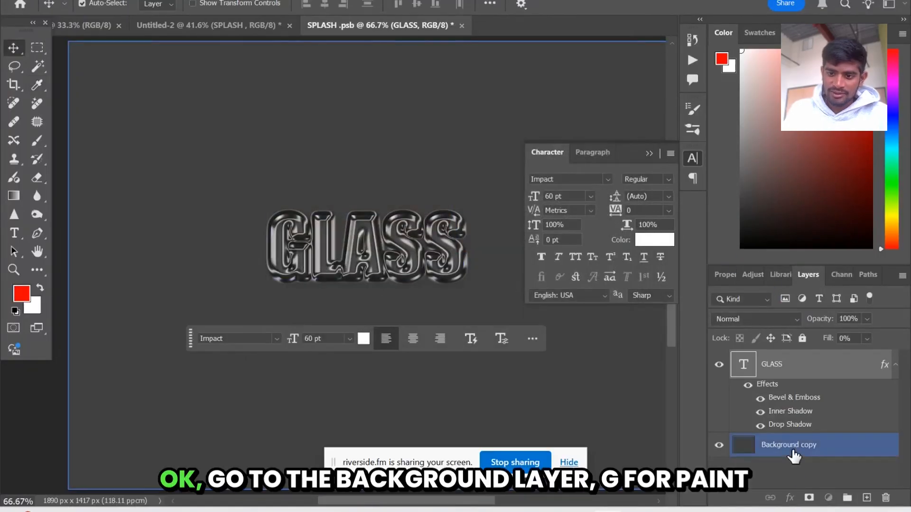
pyautogui.press('g')
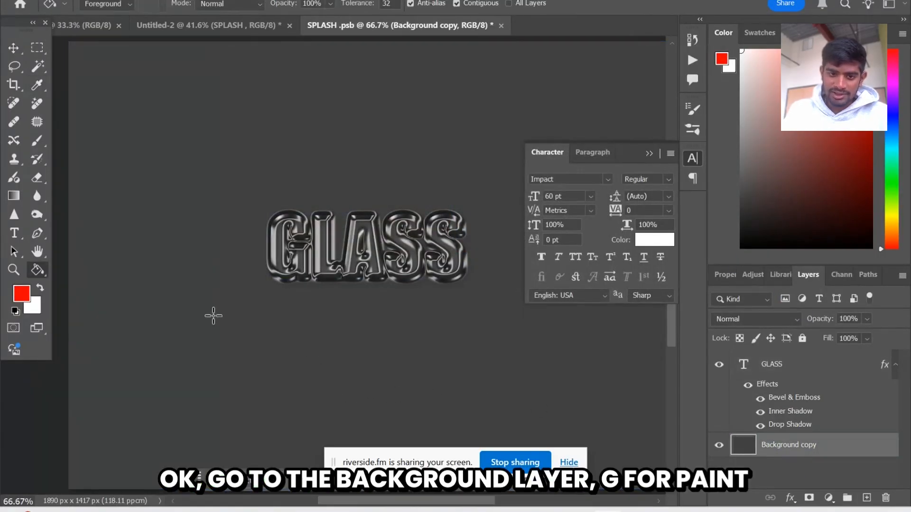
pyautogui.click(183, 283)
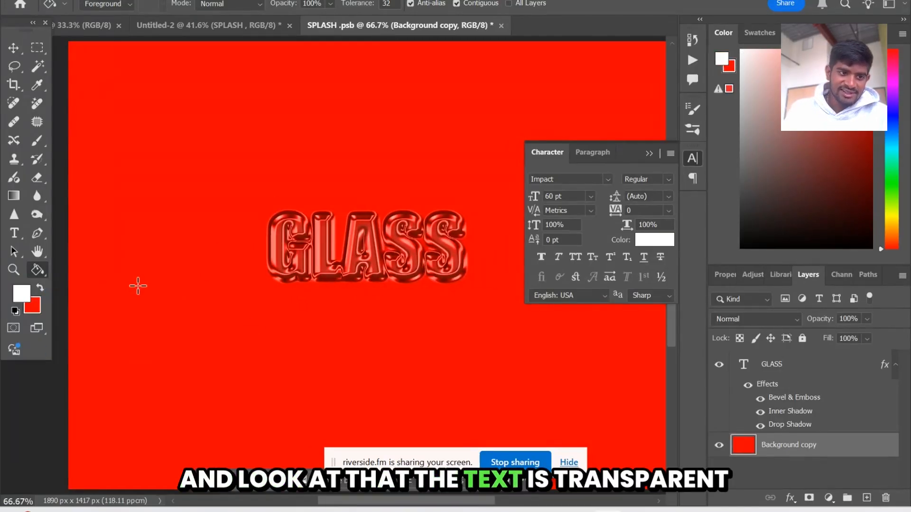
# Fill the Background copy layer with white and recolour it with a bright light blue of hue 185°
pyautogui.click(139, 285)
pyautogui.click(22, 294)
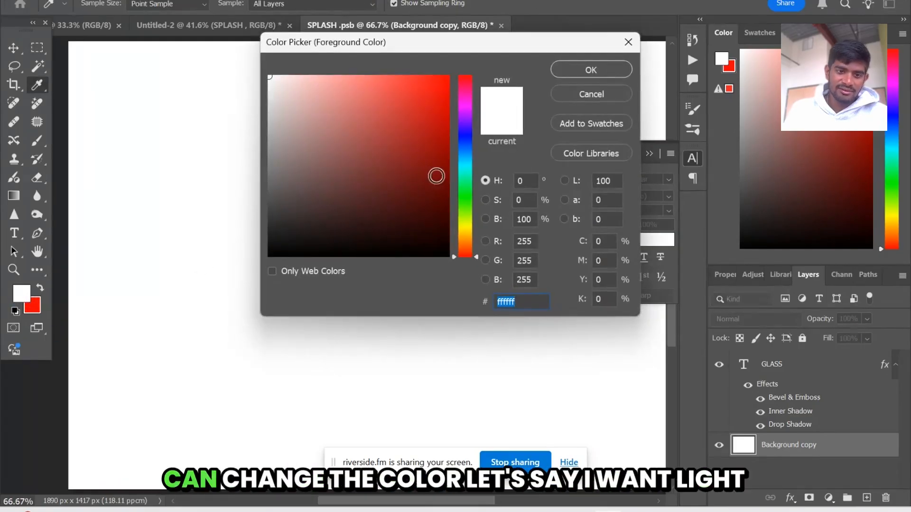
pyautogui.click(467, 164)
pyautogui.click(413, 136)
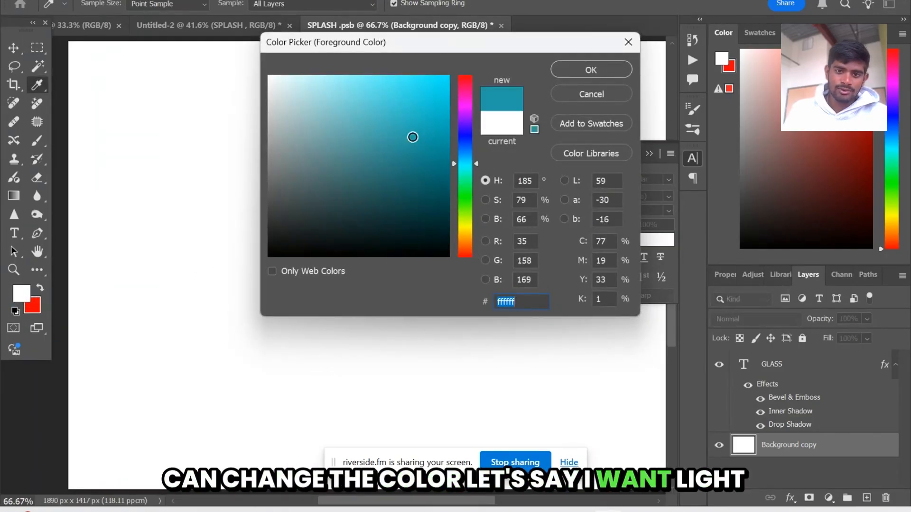
pyautogui.moveTo(413, 136); pyautogui.dragTo(528, 38)
pyautogui.click(586, 70)
pyautogui.press('g')
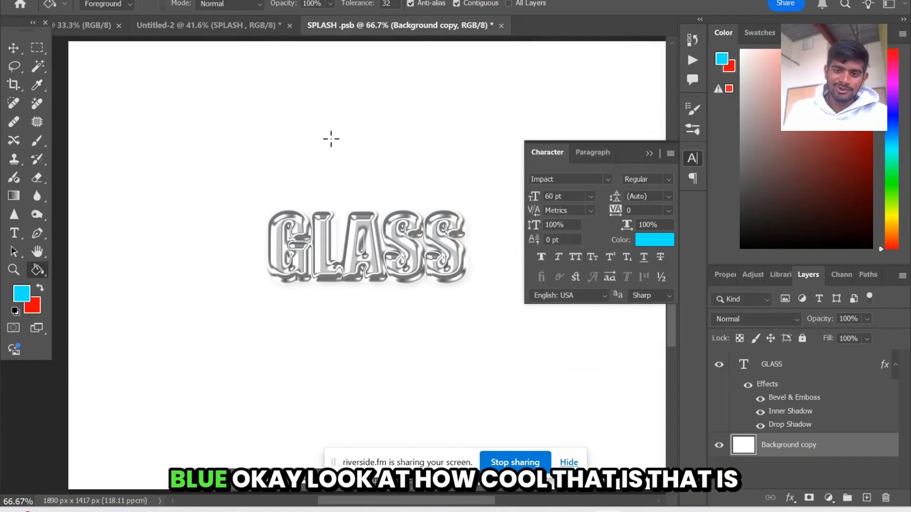
pyautogui.click(331, 139)
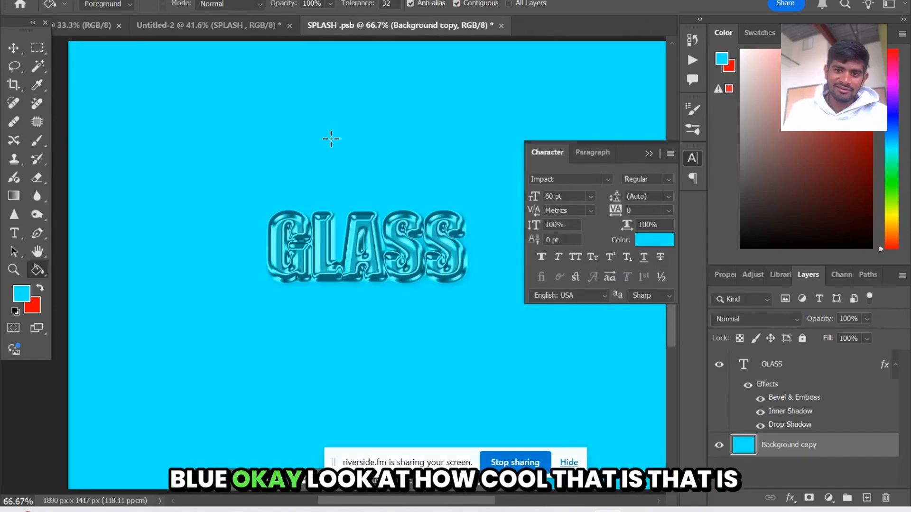
# Set the foreground colour to dark grey (5f5f5f) and fill the Background copy layer with it
pyautogui.click(23, 296)
pyautogui.moveTo(379, 189); pyautogui.dragTo(236, 190)
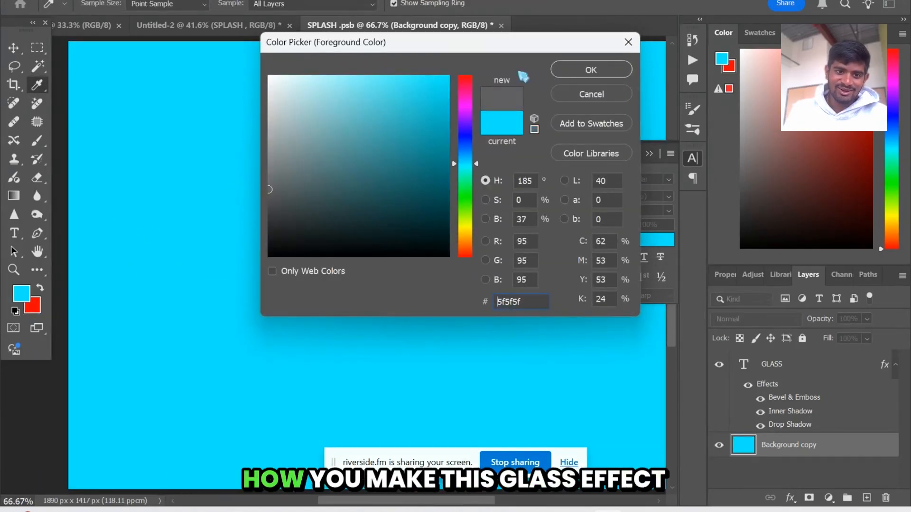
pyautogui.click(593, 70)
pyautogui.press('g')
pyautogui.click(225, 150)
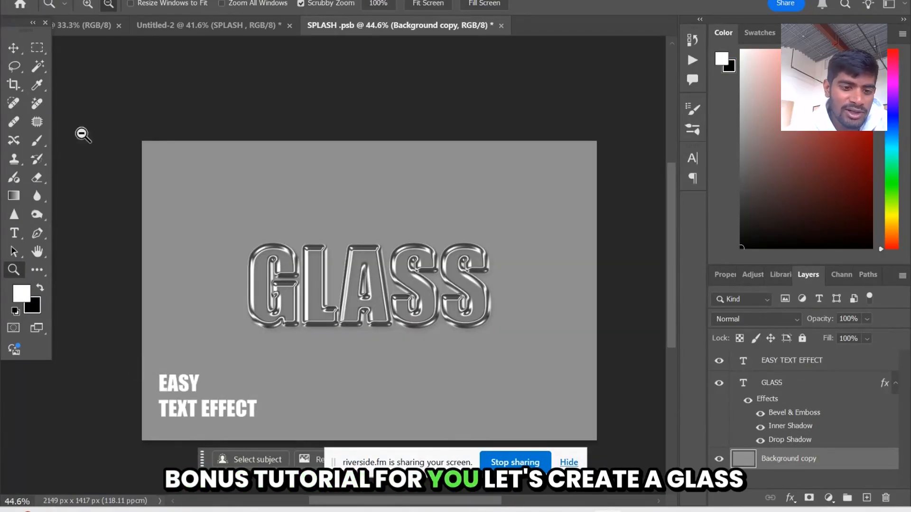
# Make a rectangular selection just inside the canvas edges and invert it so only a thin outer frame is selected
pyautogui.click(38, 49)
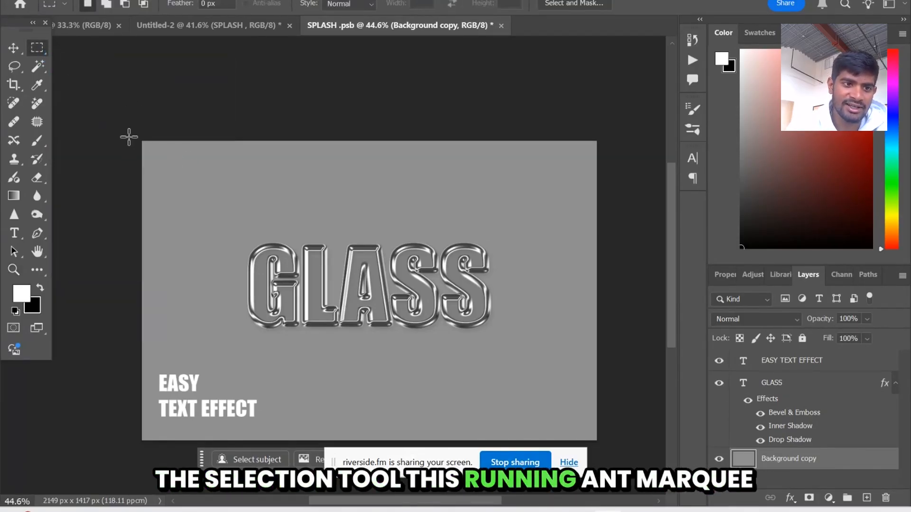
pyautogui.moveTo(145, 146); pyautogui.dragTo(592, 439)
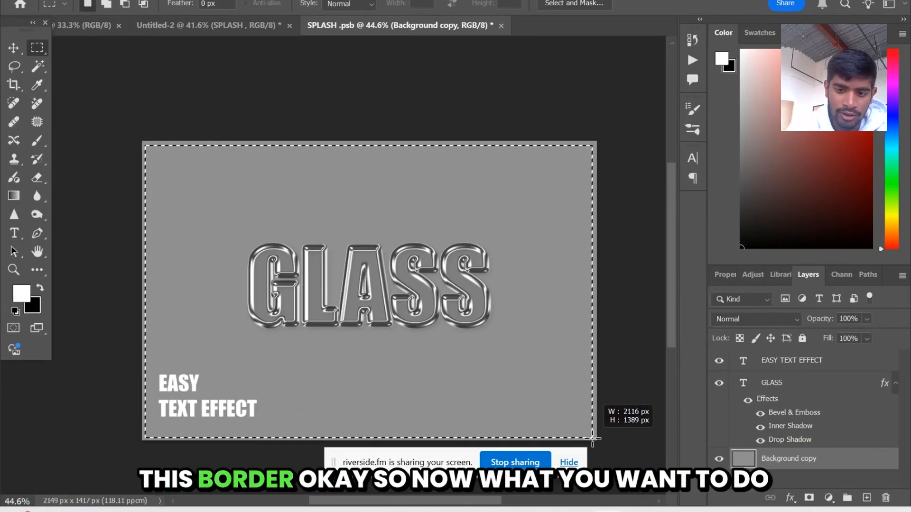
pyautogui.rightClick(490, 337)
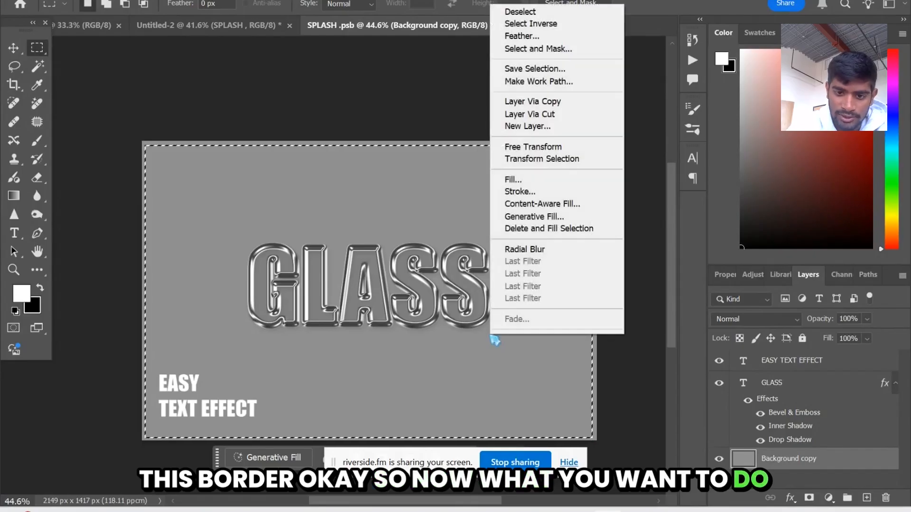
pyautogui.click(553, 24)
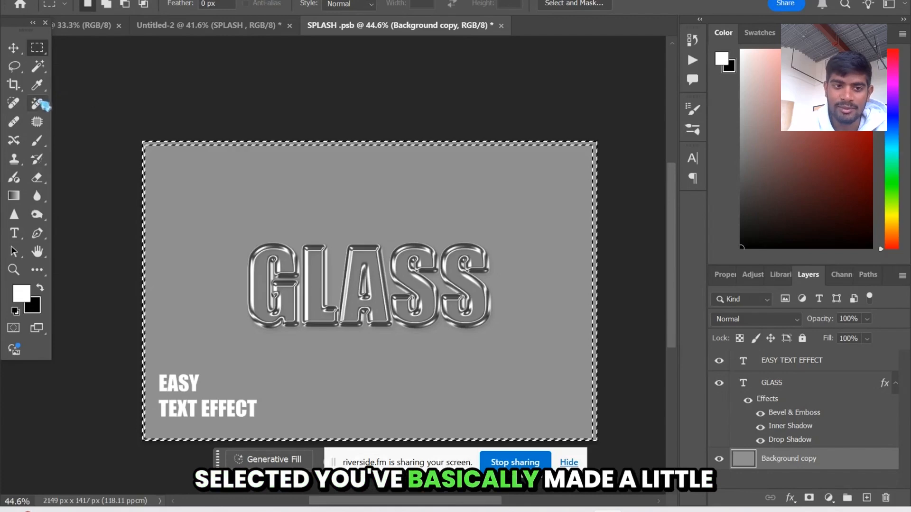
# Fill the selected frame with white directly on the Background copy layer
pyautogui.press('g')
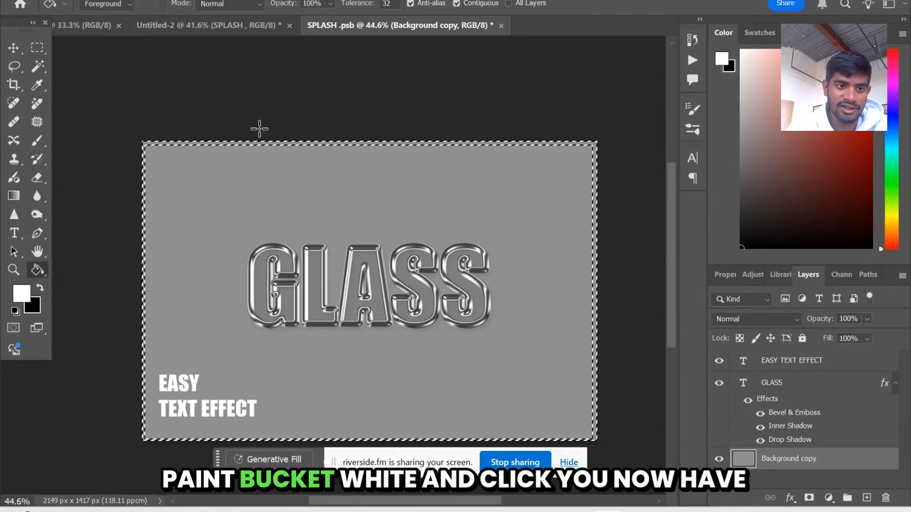
pyautogui.click(36, 48)
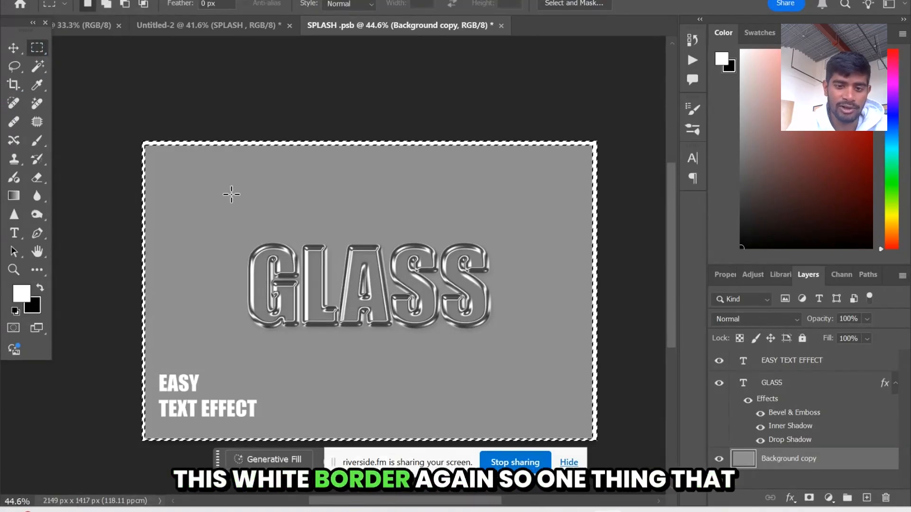
# Create a new layer above Background copy, fill the frame selection with white on it, and deselect
pyautogui.click(867, 498)
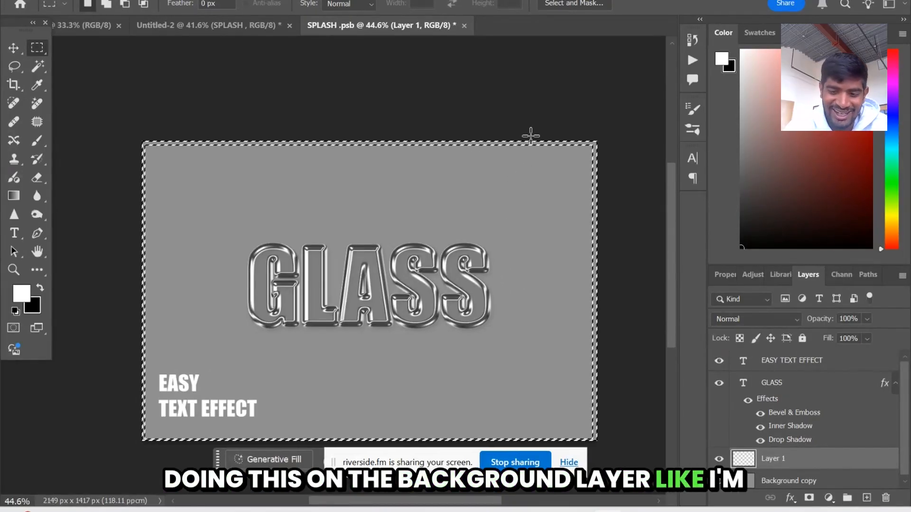
pyautogui.press('space')
pyautogui.press('g')
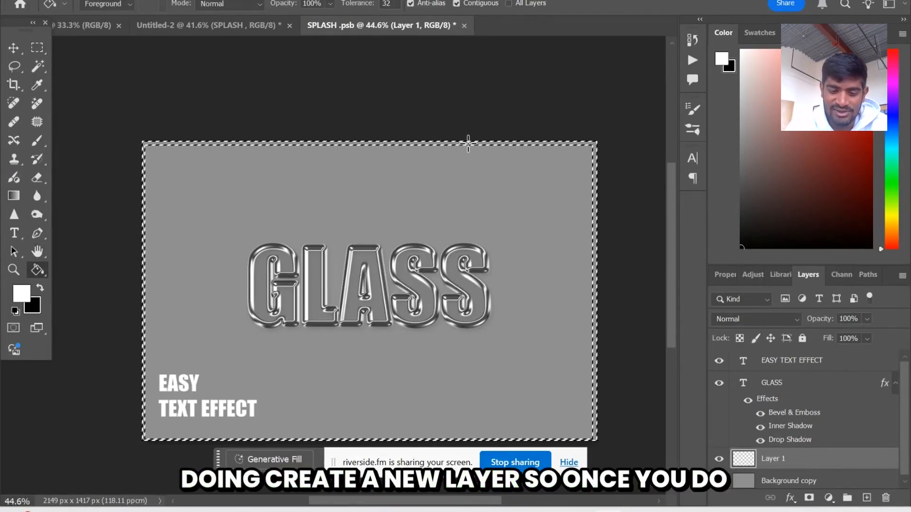
pyautogui.press('m')
pyautogui.hotkey('ctrl', 'd')
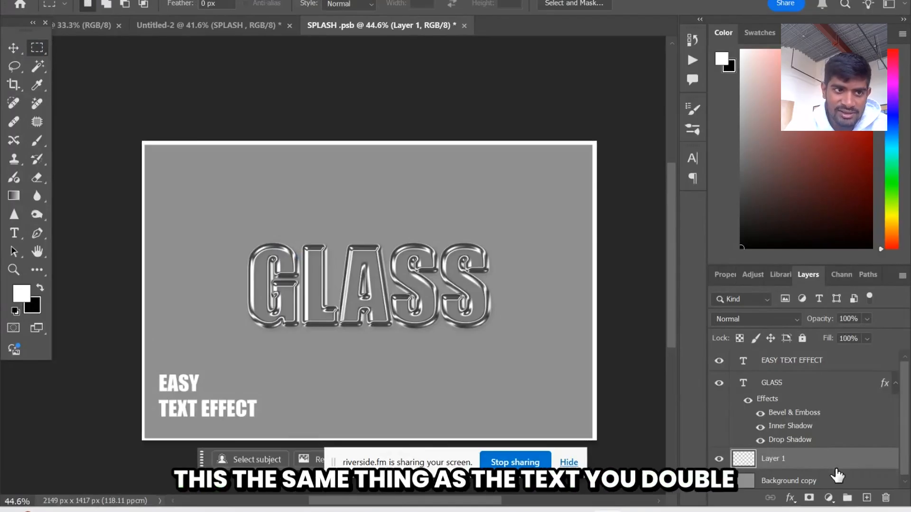
# Open the layer style settings of the white border layer and set its fill opacity to 0%
pyautogui.hotkey('alt', ']')
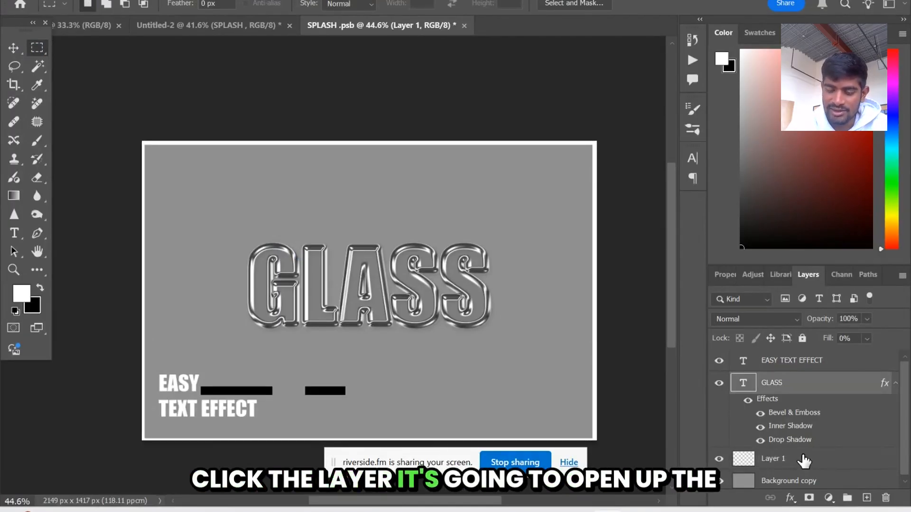
pyautogui.doubleClick(804, 459)
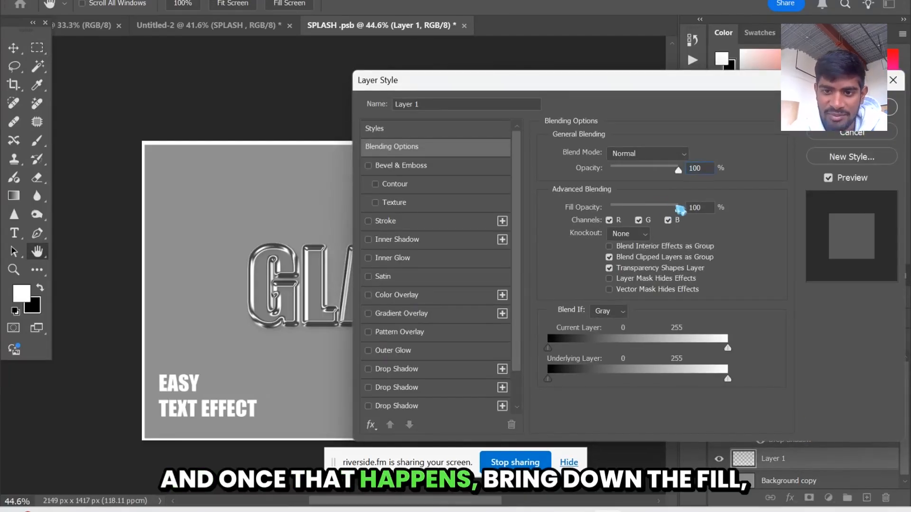
pyautogui.moveTo(667, 209); pyautogui.dragTo(582, 217)
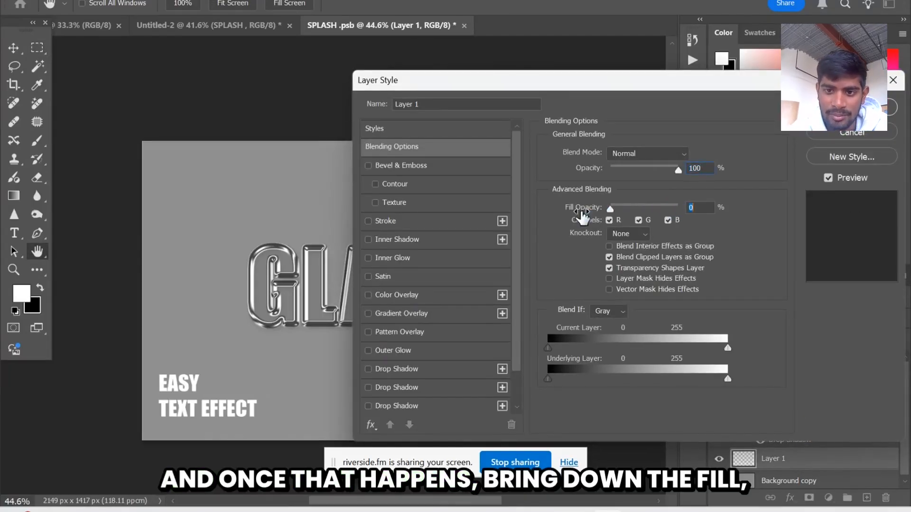
# Enable Bevel & Emboss, Inner Shadow and Drop Shadow on the white border layer with their existing settings and apply the layer style
pyautogui.click(368, 165)
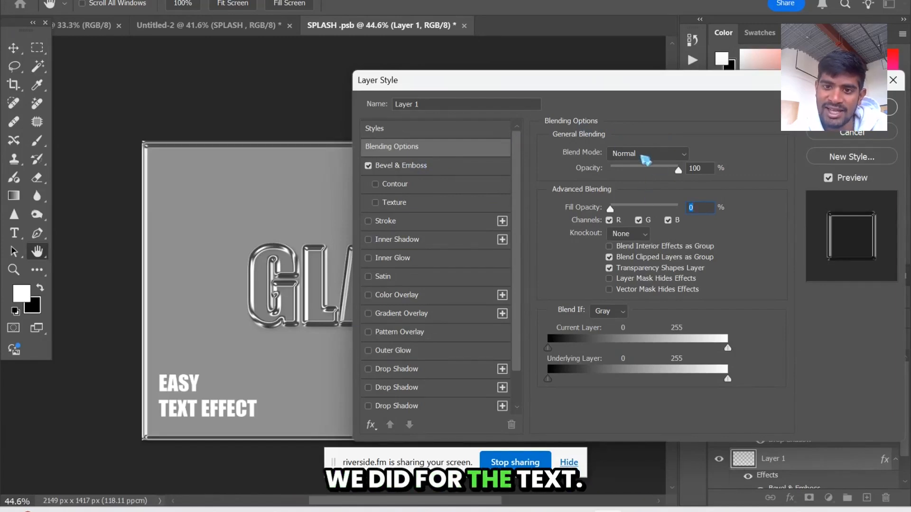
pyautogui.click(412, 165)
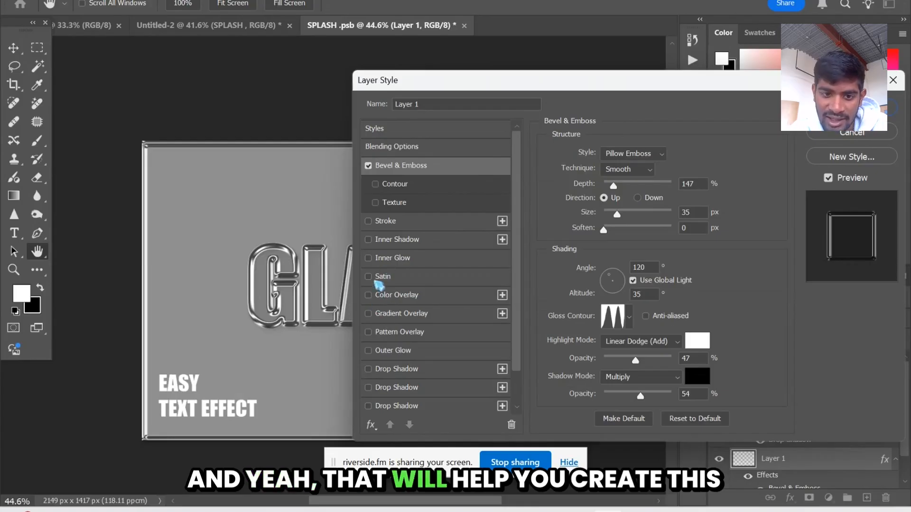
pyautogui.click(369, 240)
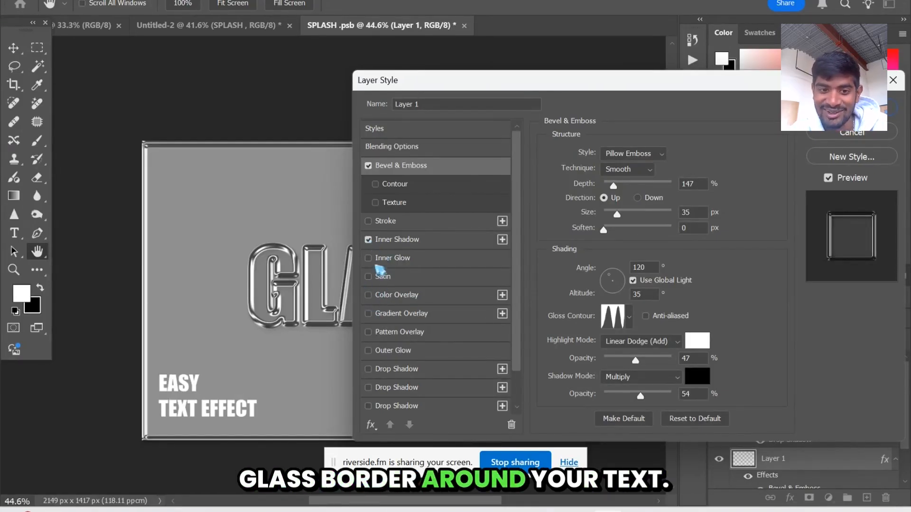
pyautogui.click(368, 368)
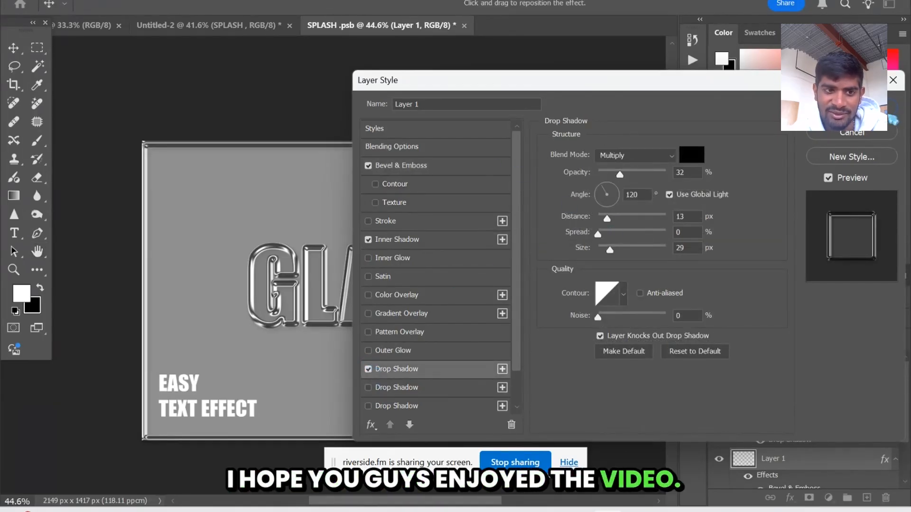
pyautogui.press('Return')
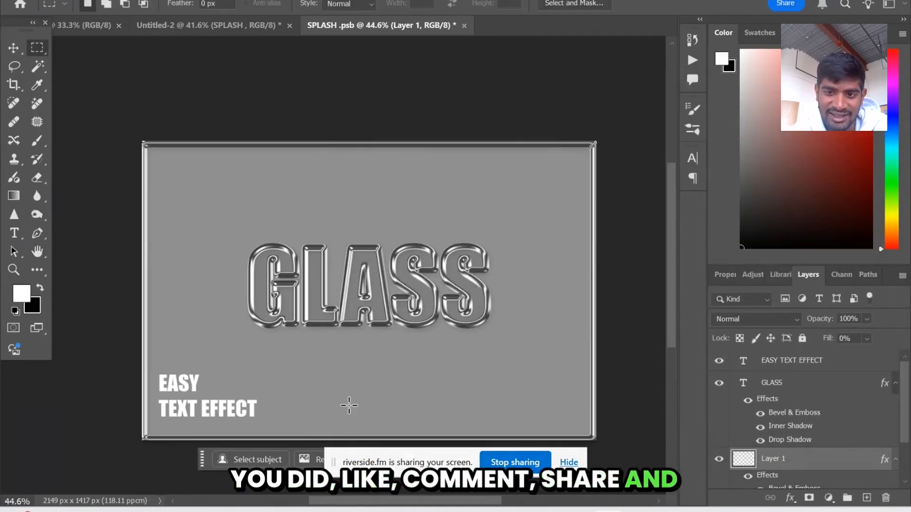
pyautogui.click(14, 270)
pyautogui.moveTo(152, 156)
pyautogui.mouseDown()
pyautogui.moveTo(208, 148)
pyautogui.moveTo(153, 150)
pyautogui.mouseUp()
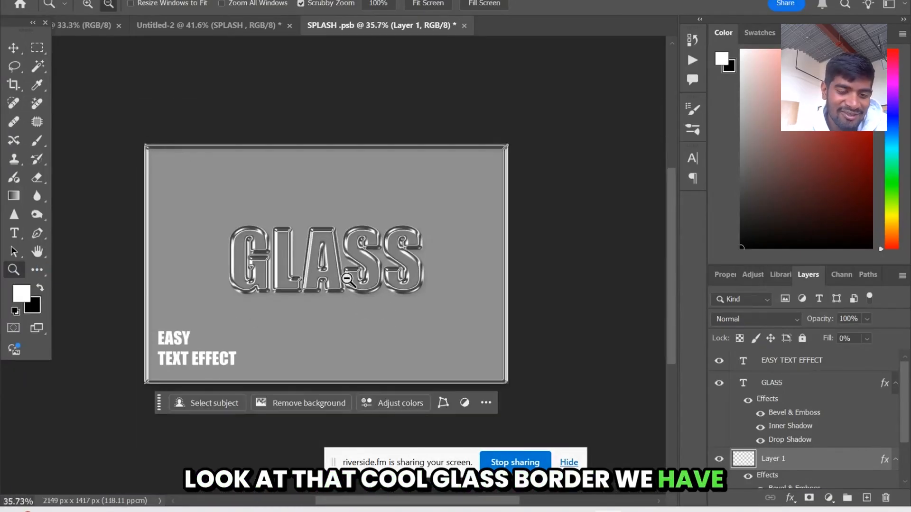
pyautogui.moveTo(321, 292); pyautogui.dragTo(353, 281)
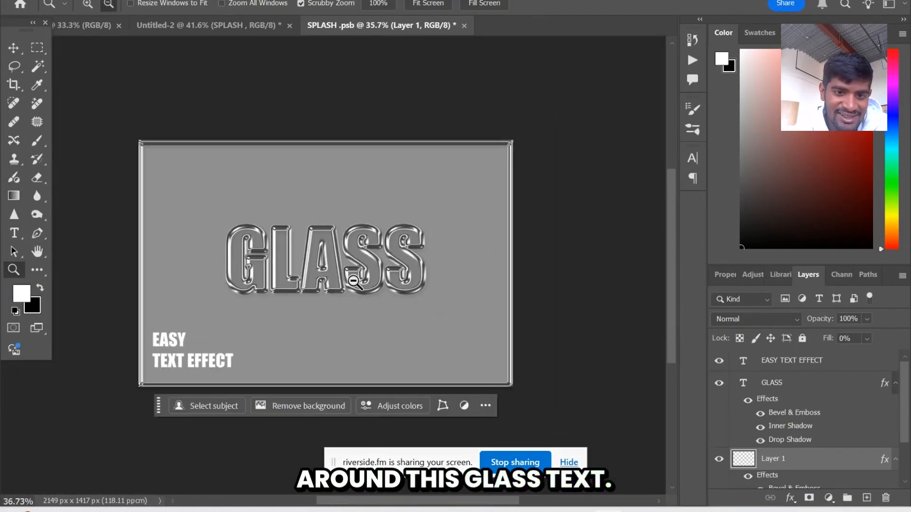
pyautogui.moveTo(302, 207); pyautogui.dragTo(316, 205)
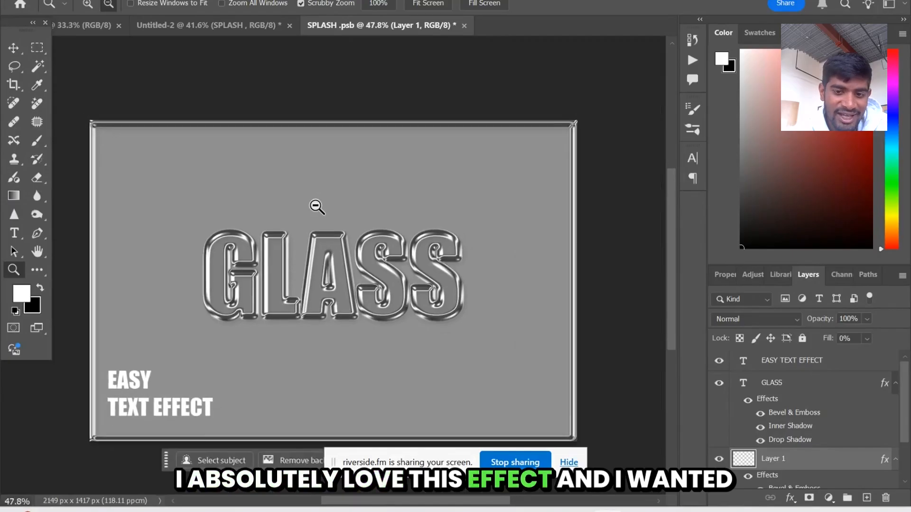